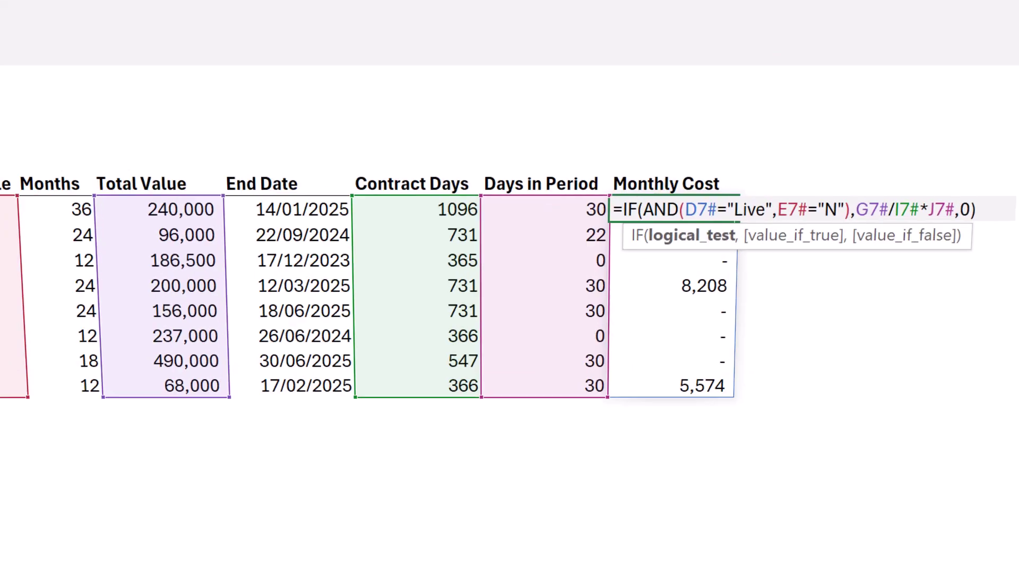
- Commit the Monthly Cost formula =IF(AND(D7#="Live",E7#="N"),G7#/I7#*J7#,0)
key("ctrl+Return")
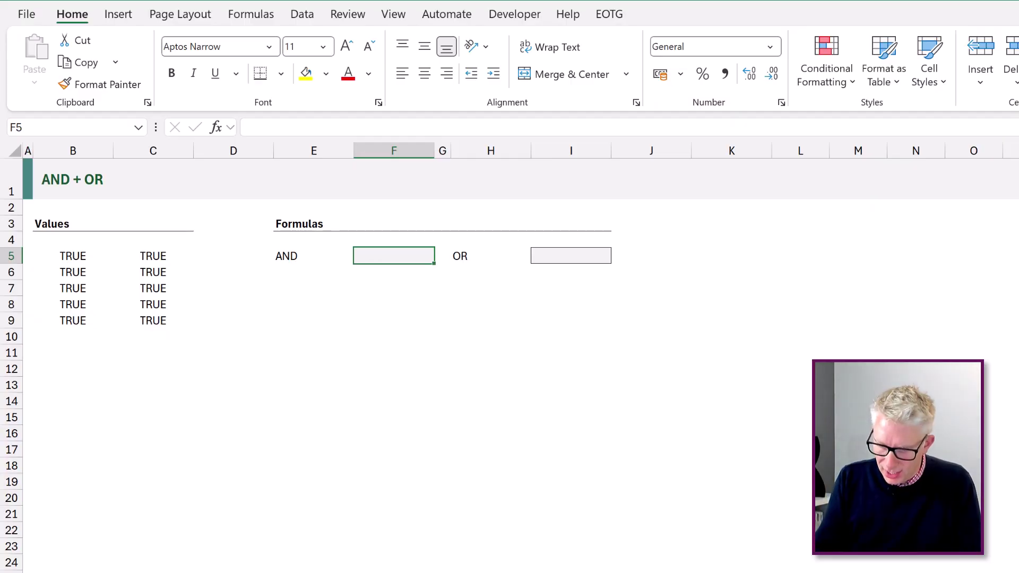
- Enter the formula =AND(B5,C5) in cell F5
type("=AND(")
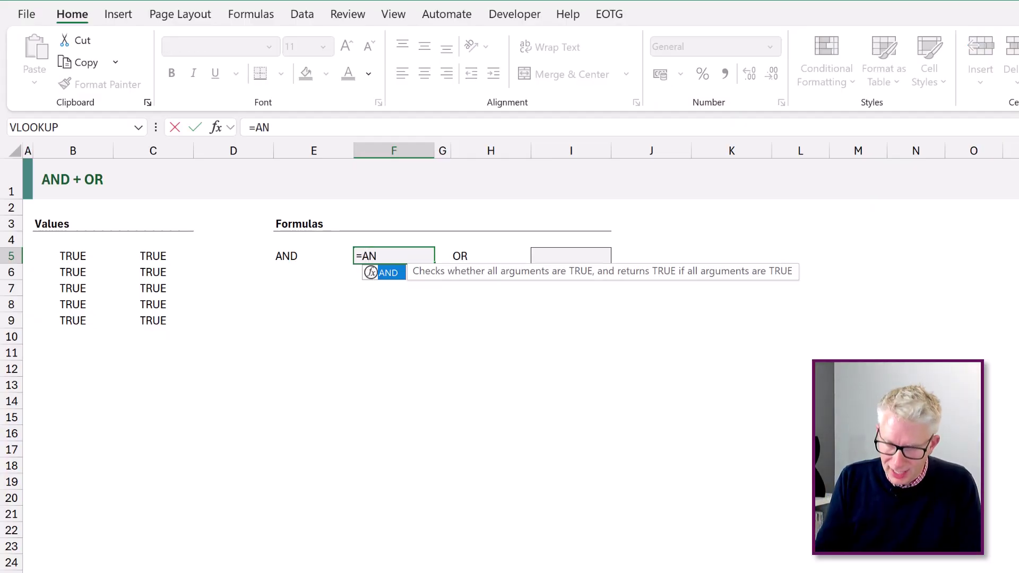
left_click(82, 254)
type(",C5")
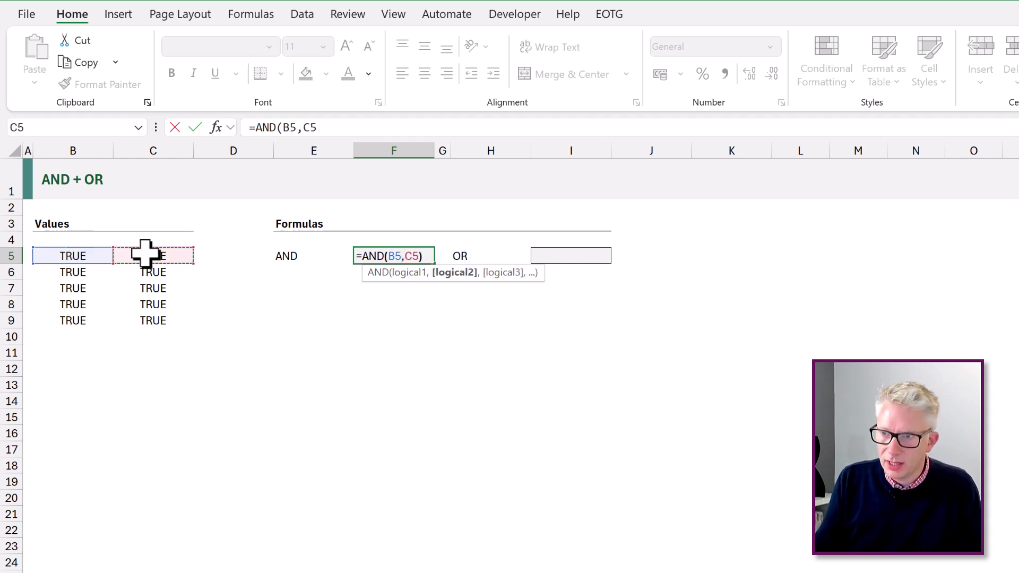
type(")")
key("ctrl+Return")
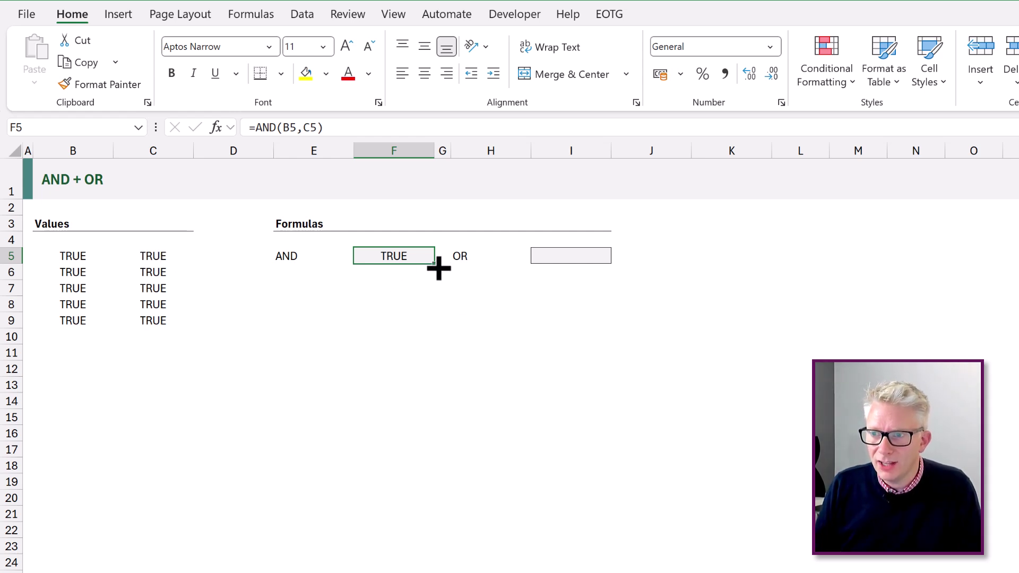
- Try filling the AND formula from F5 down to F9, inspect the formula in F9, and undo the fill
left_click_drag(442, 332, 443, 333)
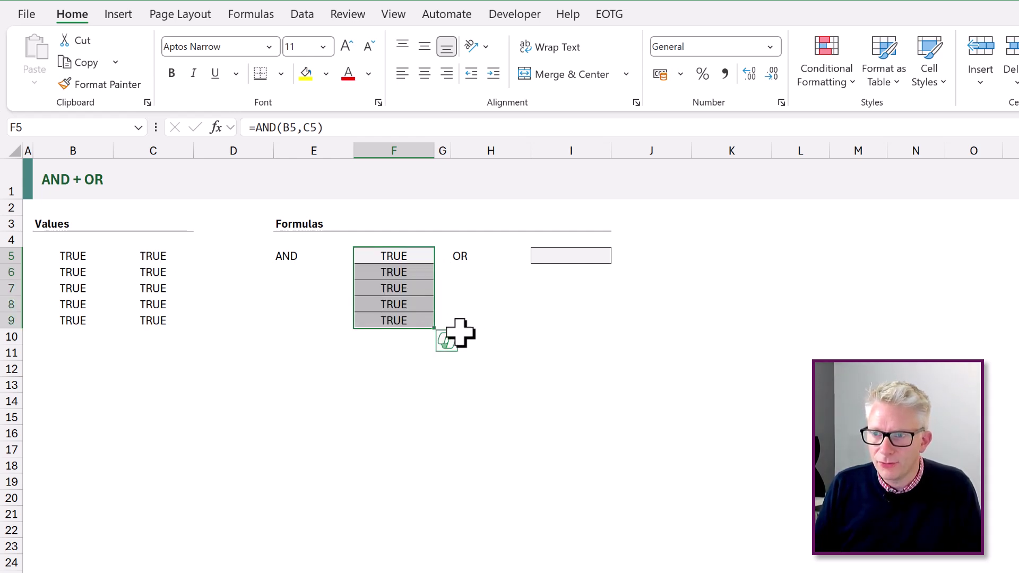
double_click(420, 322)
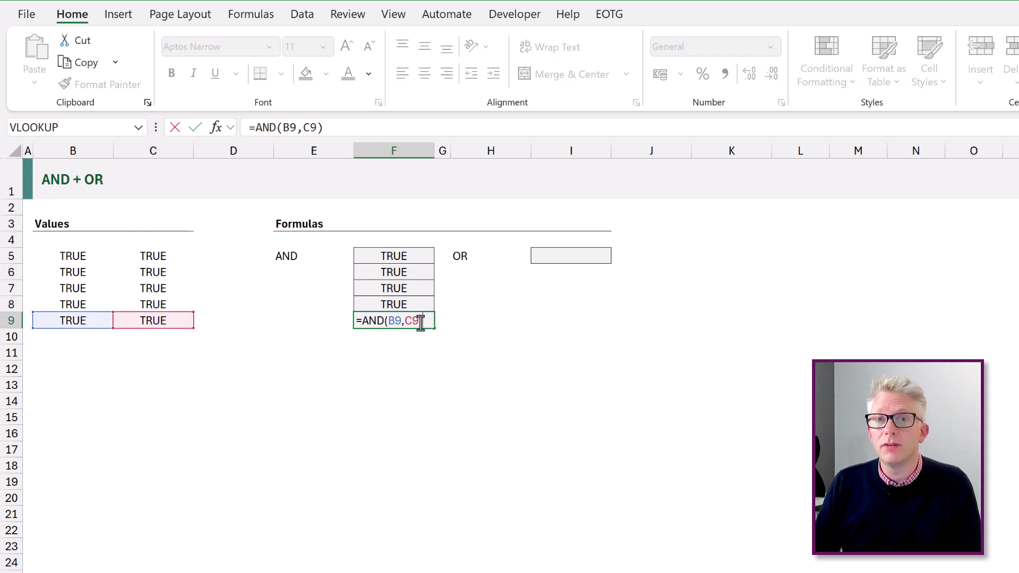
key("Escape")
key("ctrl+z")
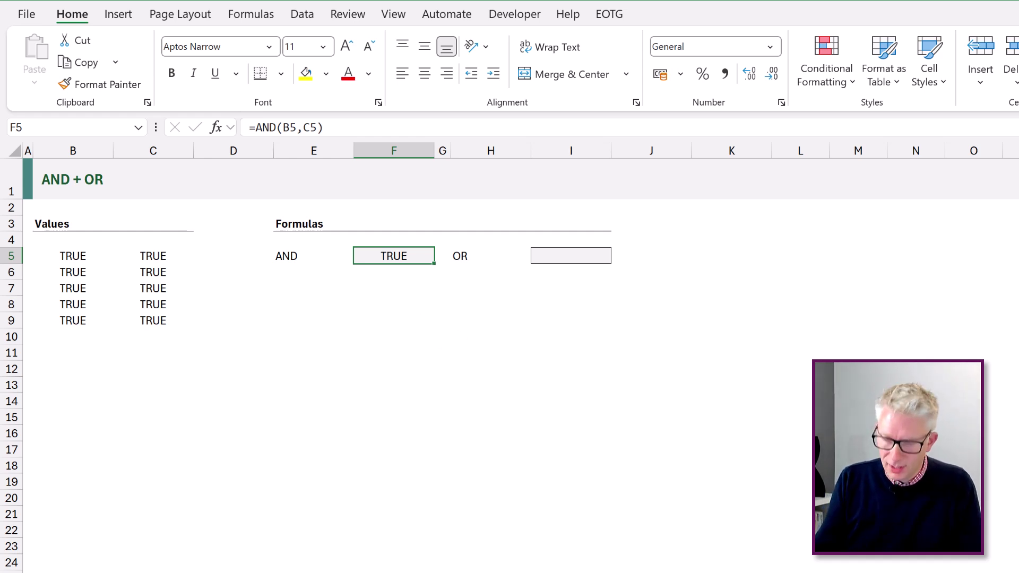
- Replace the formula in F5 with =AND(B5:B9,C5:C9) to test both whole value columns
type("=AND(")
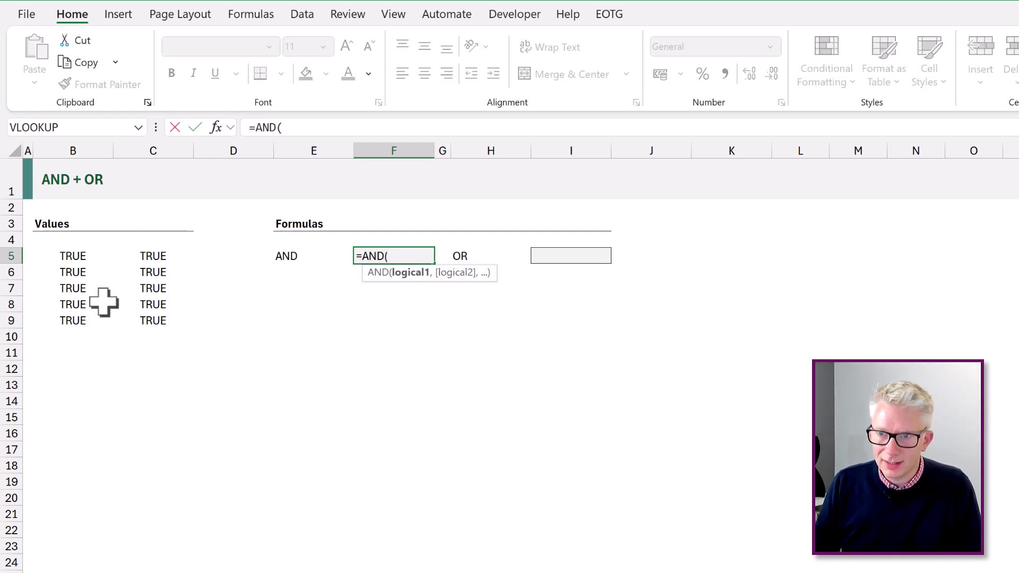
left_click_drag(75, 257, 80, 317)
type(",")
left_click_drag(144, 256, 147, 324)
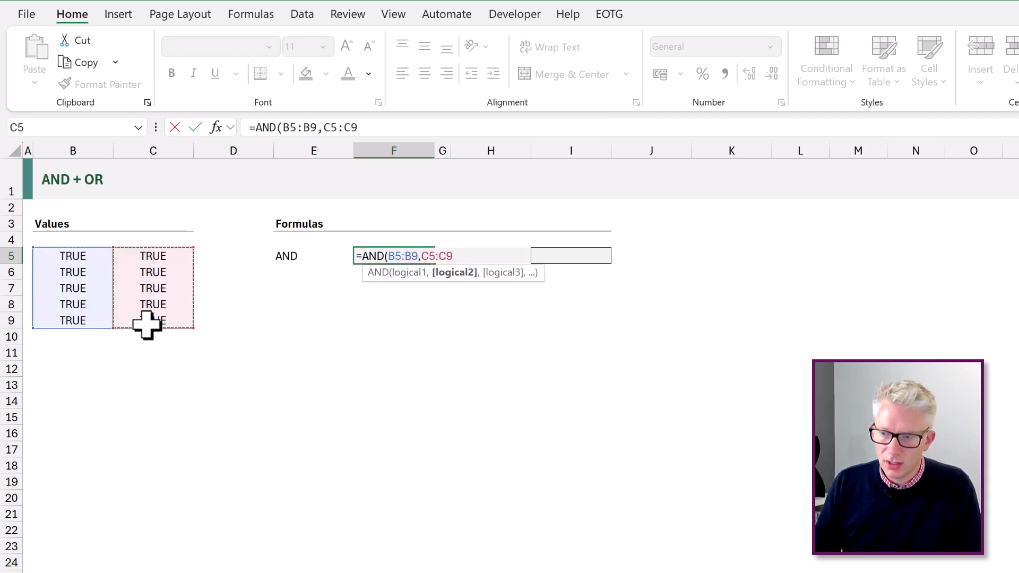
type(")")
key("ctrl+Return")
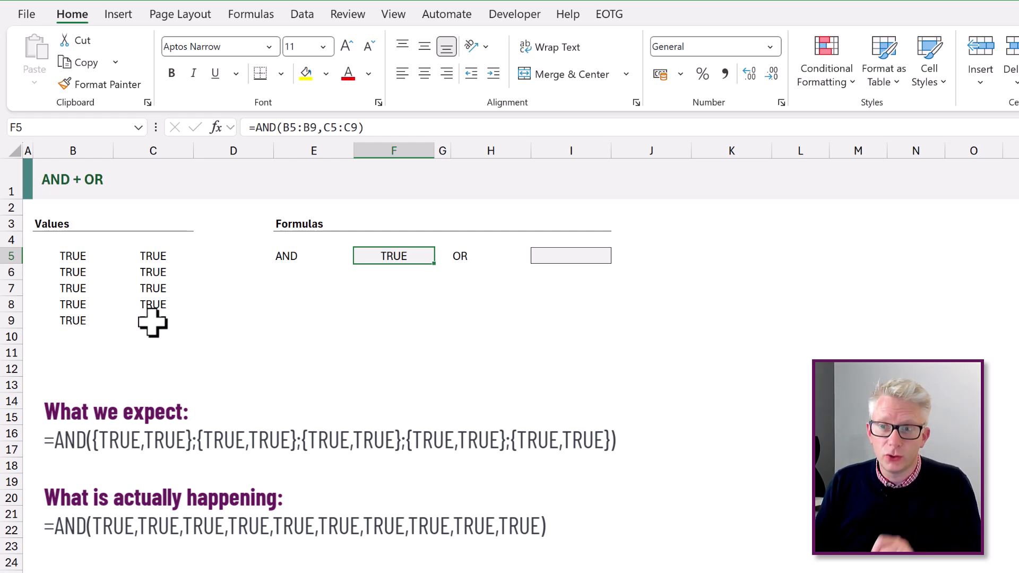
- Change the value in cell C8 to FALSE
left_click(153, 304)
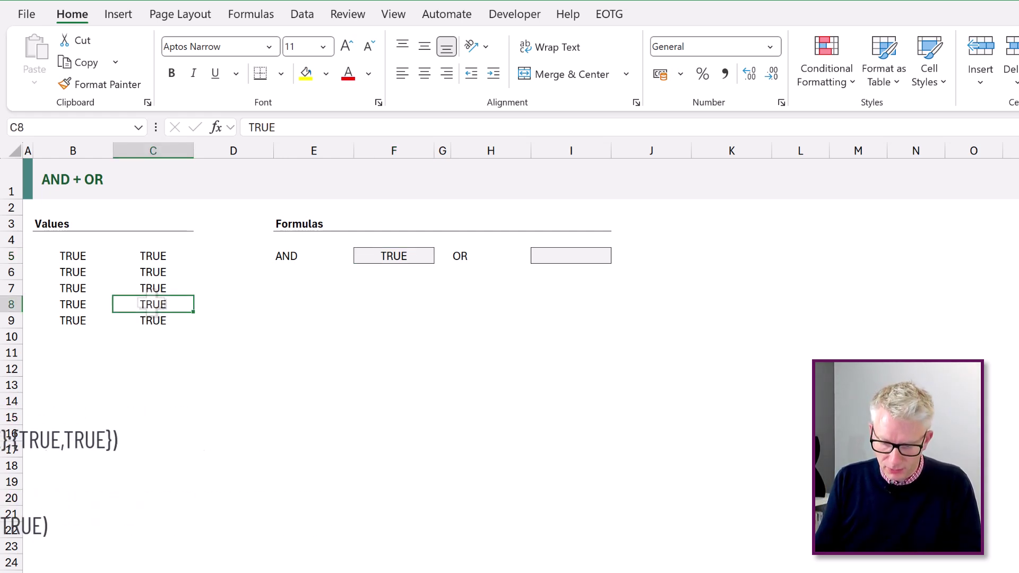
type("FALSE")
key("ctrl+Return")
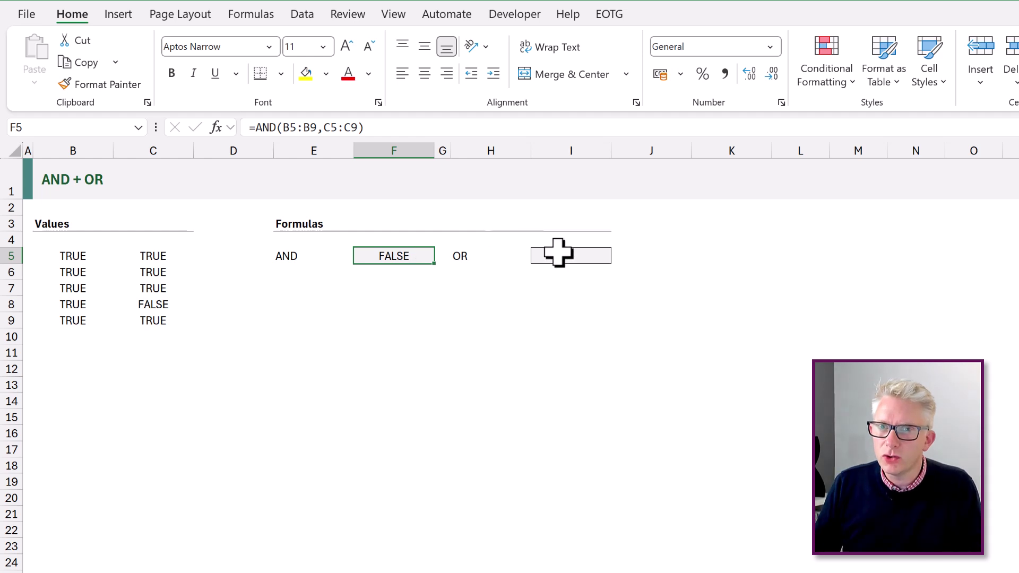
- Enter an OR formula in cell I5 that tests the ranges B5:B9 and C5:C9
left_click(558, 253)
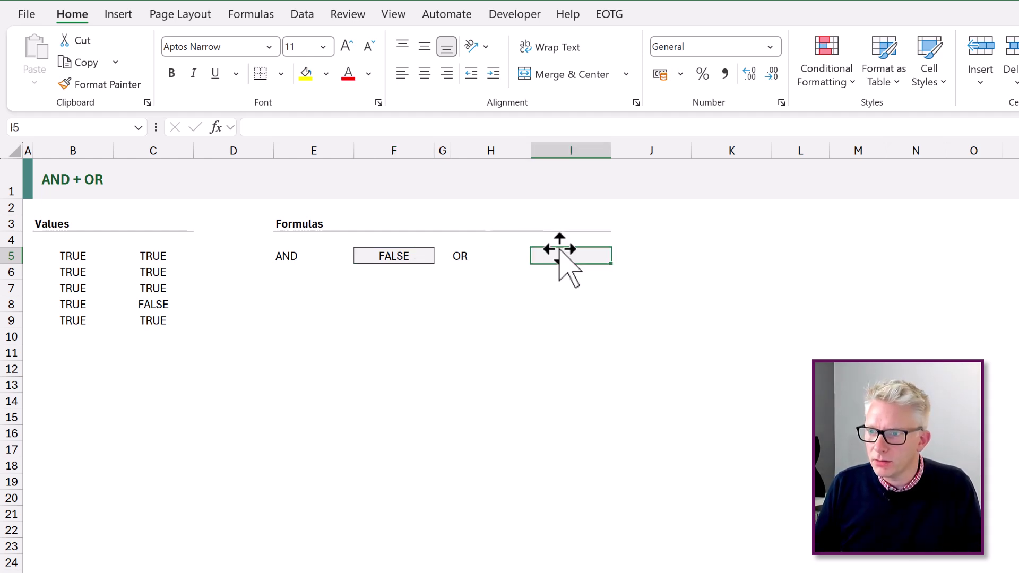
type("=OR(")
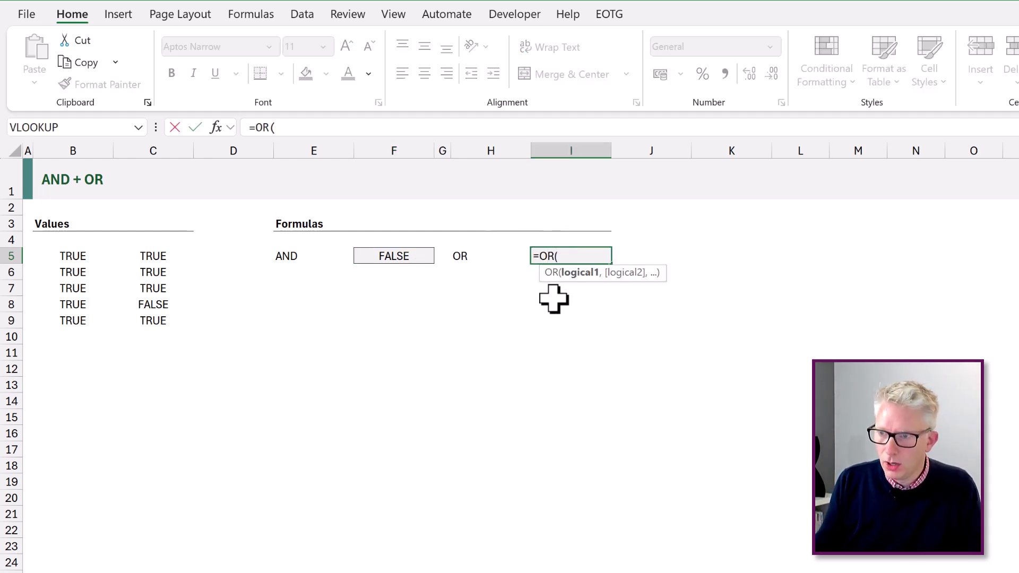
left_click_drag(68, 254, 74, 314)
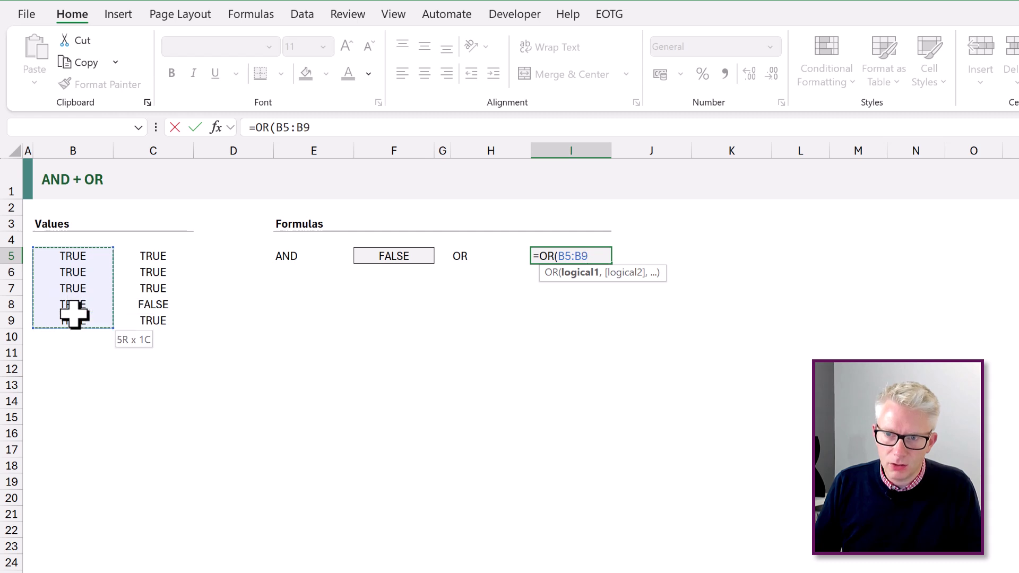
type(",")
left_click_drag(154, 255, 159, 318)
key("ctrl+Return")
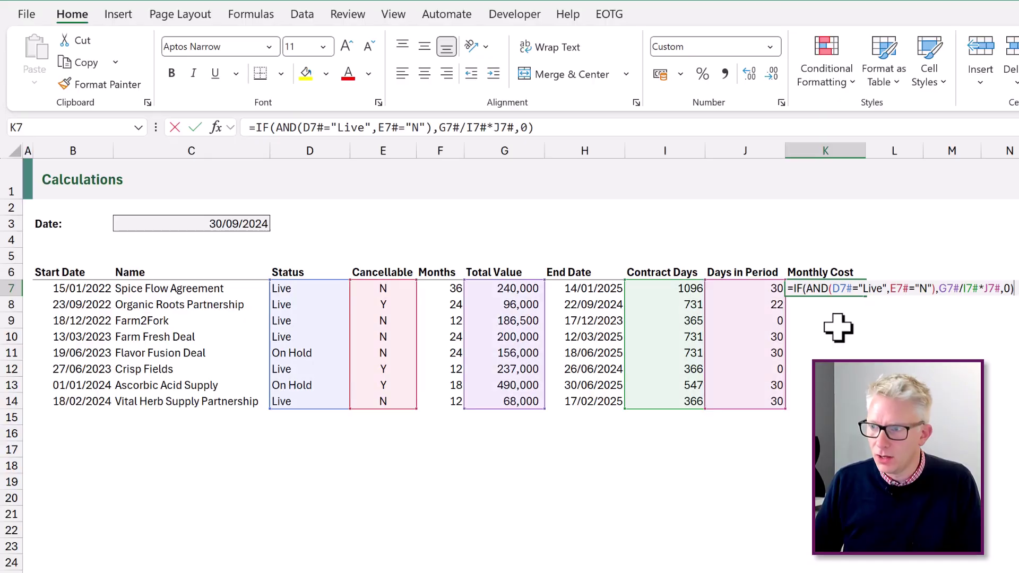
- Insert MAP( before the IF in the K7 Monthly Cost formula, with D7# and E7# as its first two arrays
key("F2")
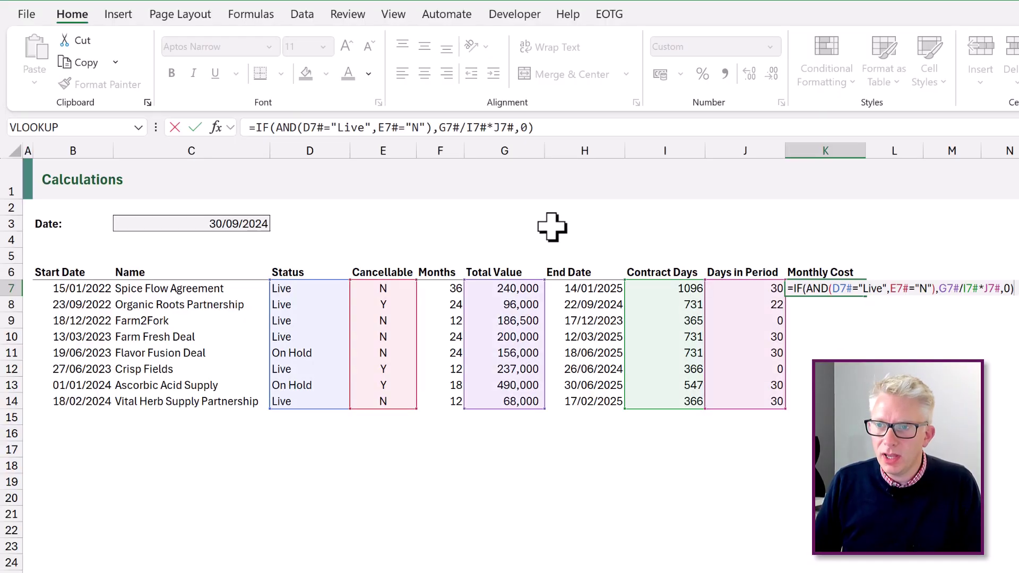
left_click(255, 127)
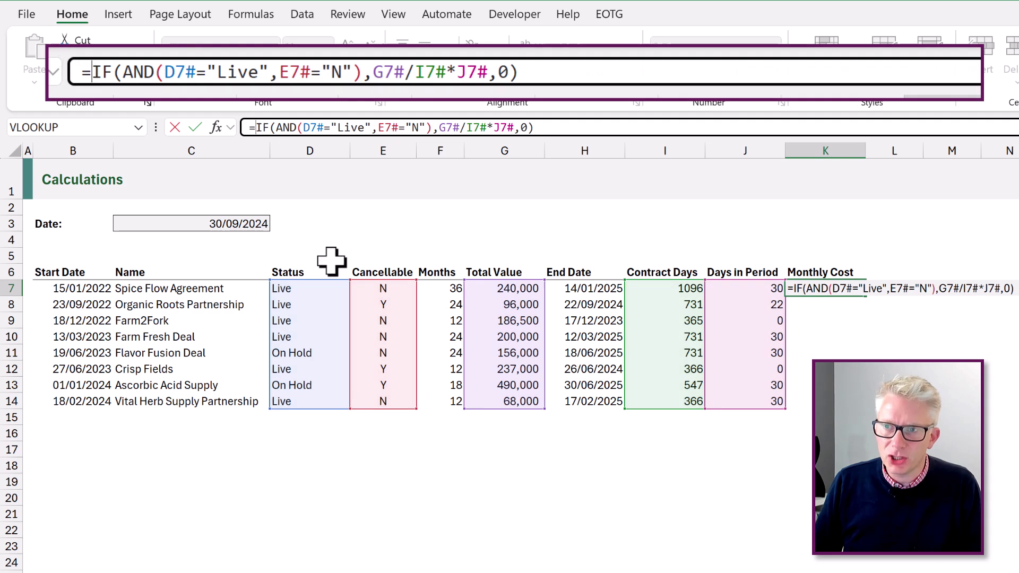
type("MAP")
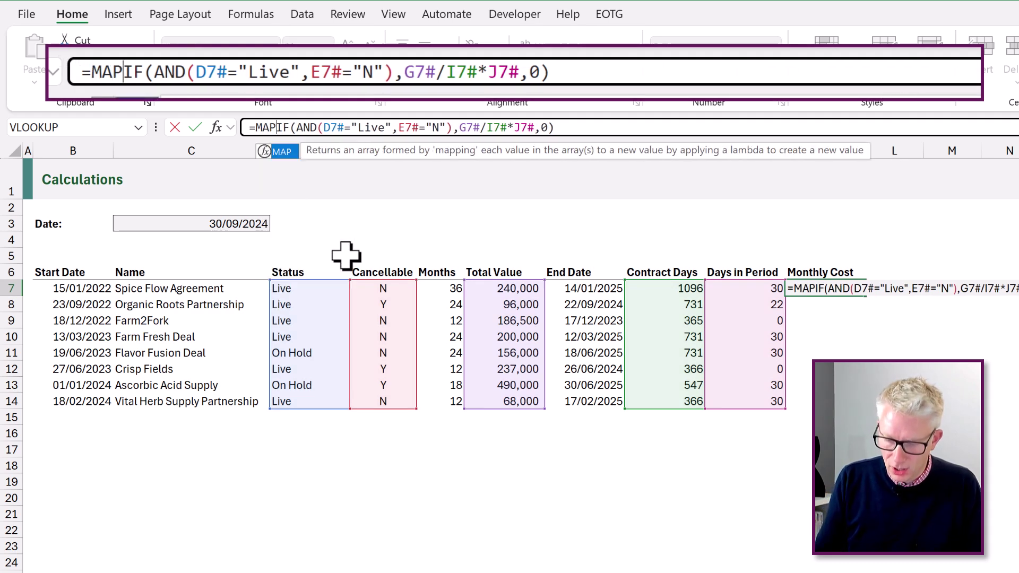
type("(")
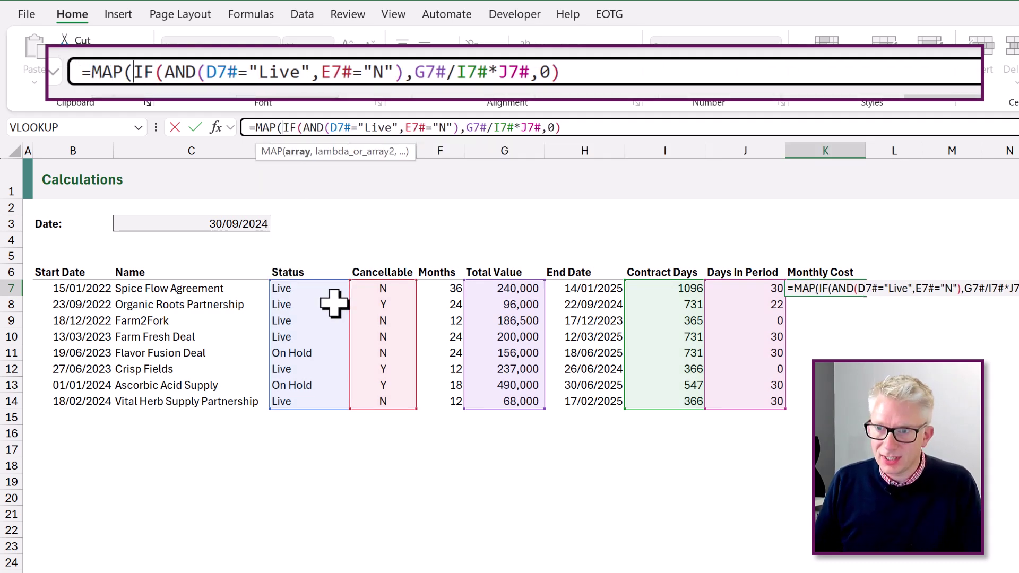
left_click(310, 288)
type("#")
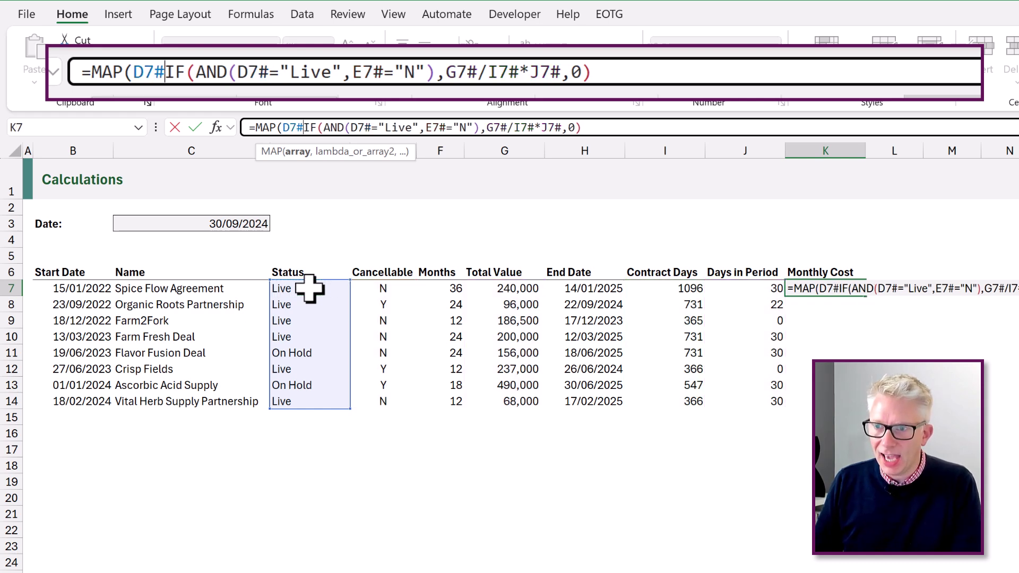
type(",")
left_click(382, 288)
type("#,")
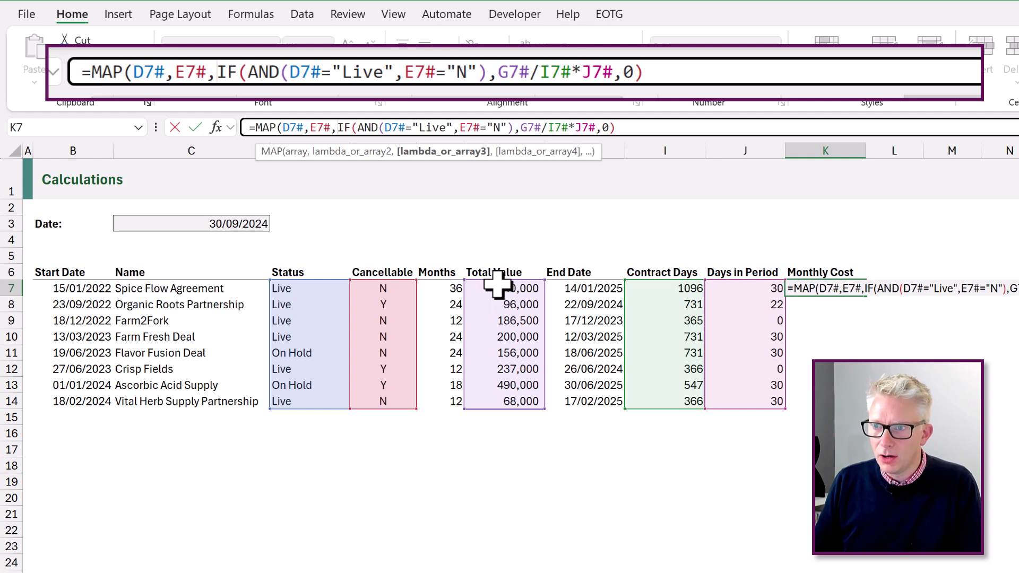
- Add the Total Value, Contract Days and Days in Period spills G7#, I7# and J7# as further MAP arrays
left_click(496, 285)
type("#,G")
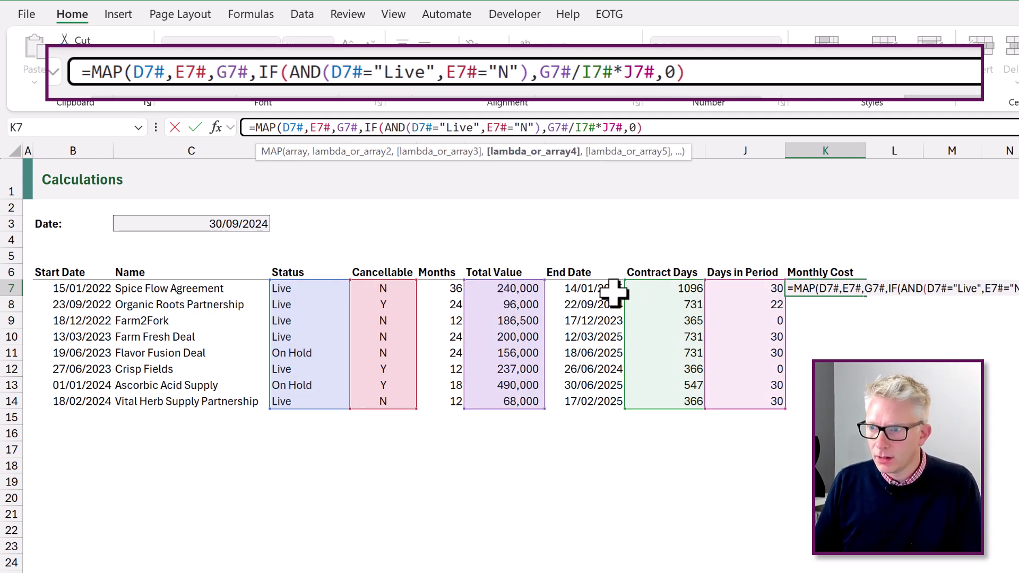
left_click(669, 286)
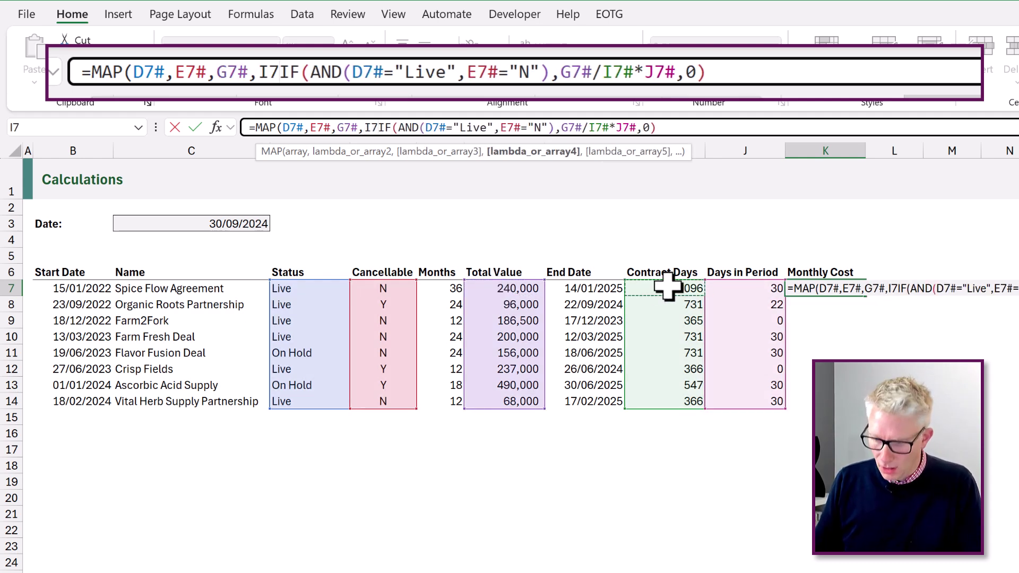
type("#,")
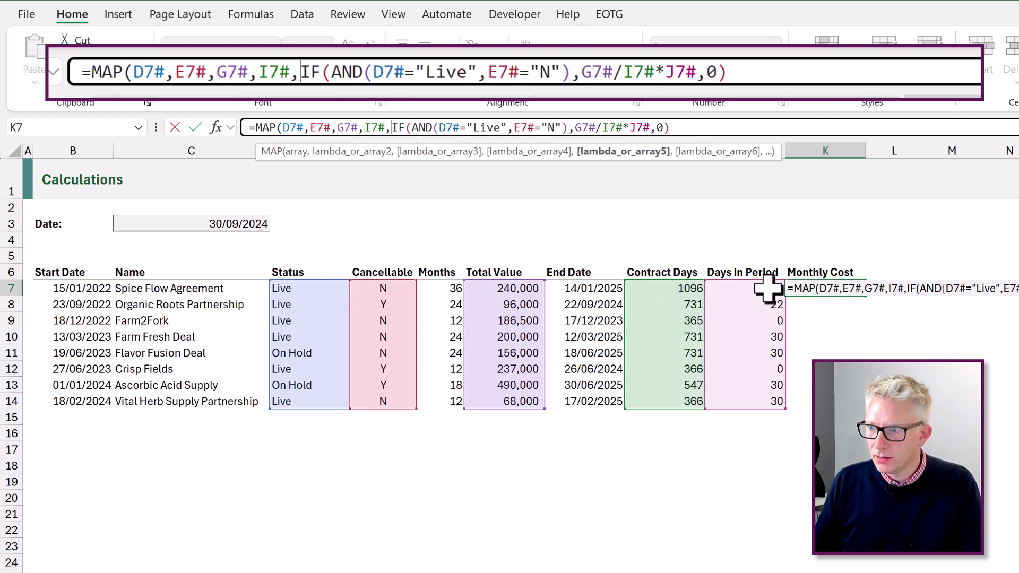
left_click(768, 288)
type("#")
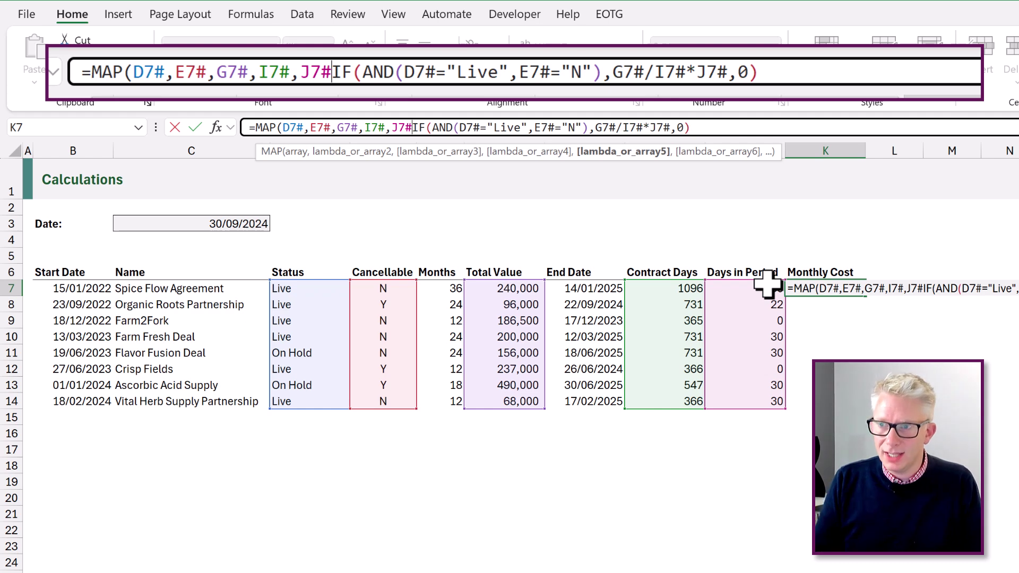
type(",")
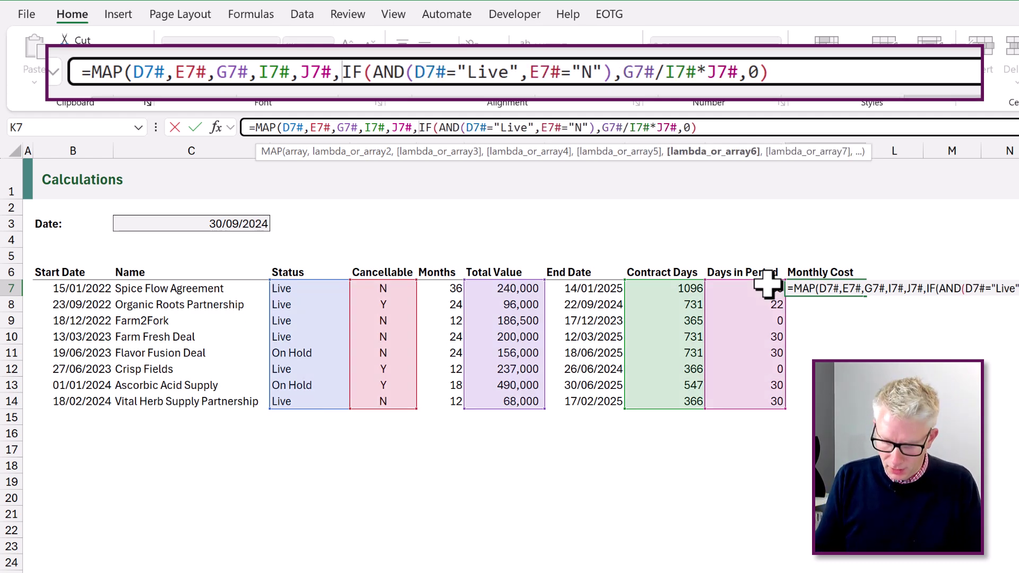
- Insert LAMBDA( with the parameters a,b,c,d,e before the IF in the K7 formula
type("LAMBDA(")
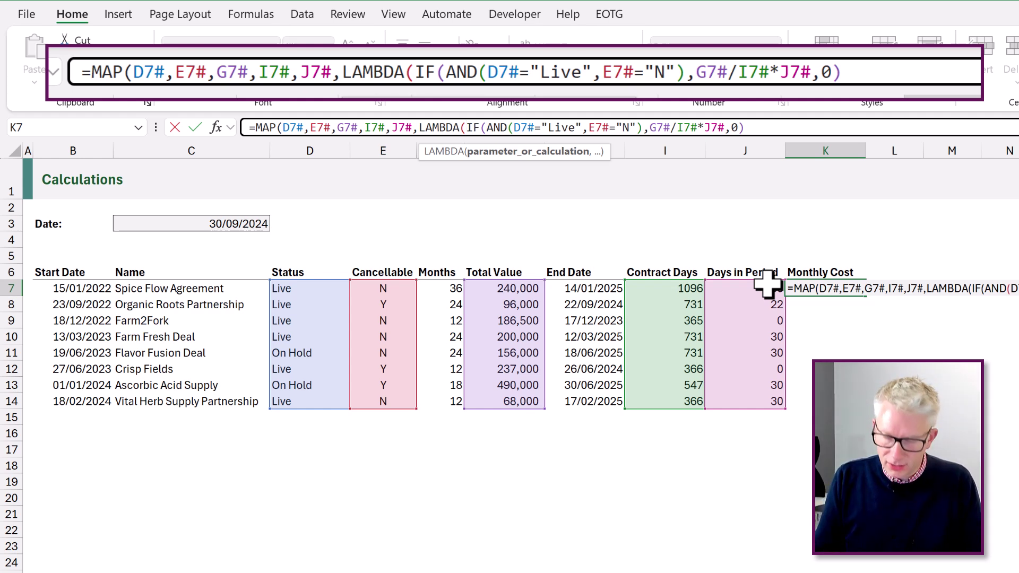
type("a,b,c,")
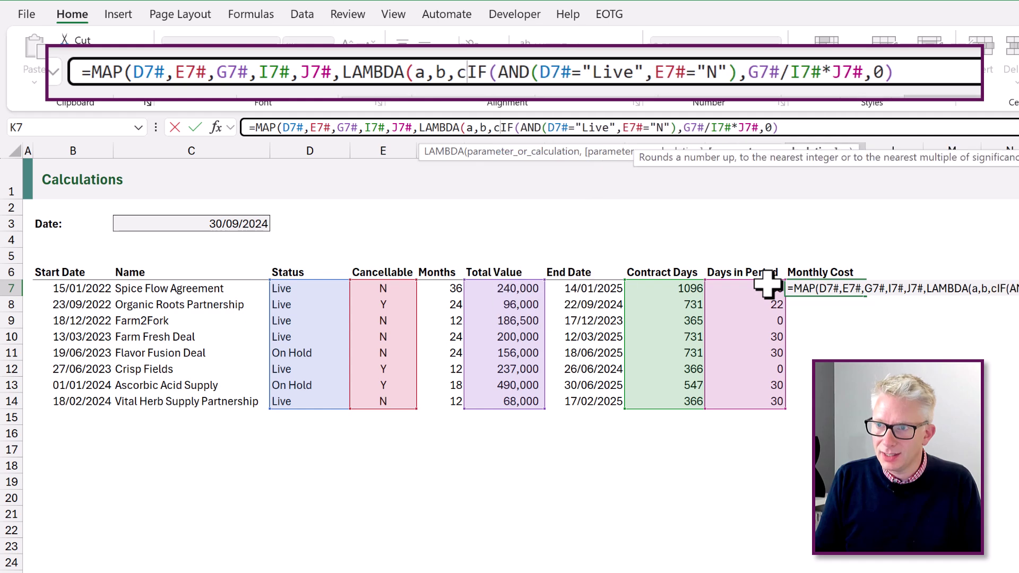
type("d,e")
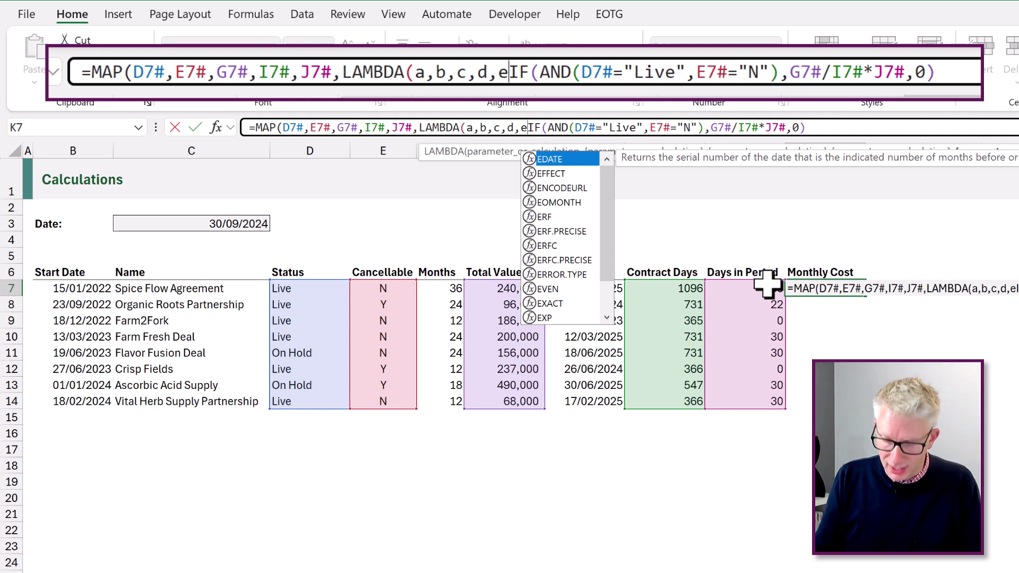
type(",")
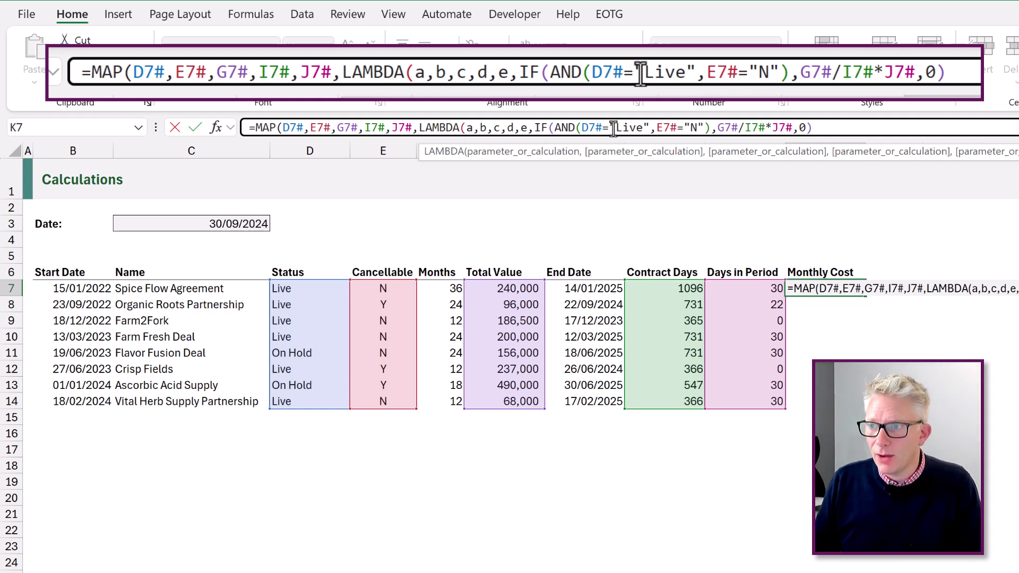
- Replace the spill references inside the IF with the LAMBDA parameters, giving IF(AND(a="Live",b="N"),c/d*e,0)
left_click_drag(583, 128, 581, 127)
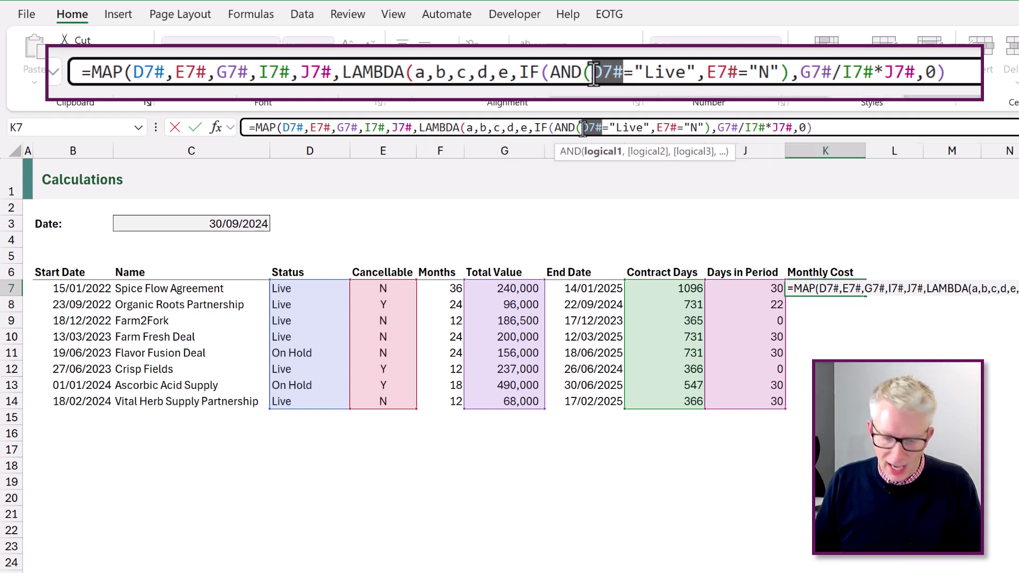
type("a")
key("Escape")
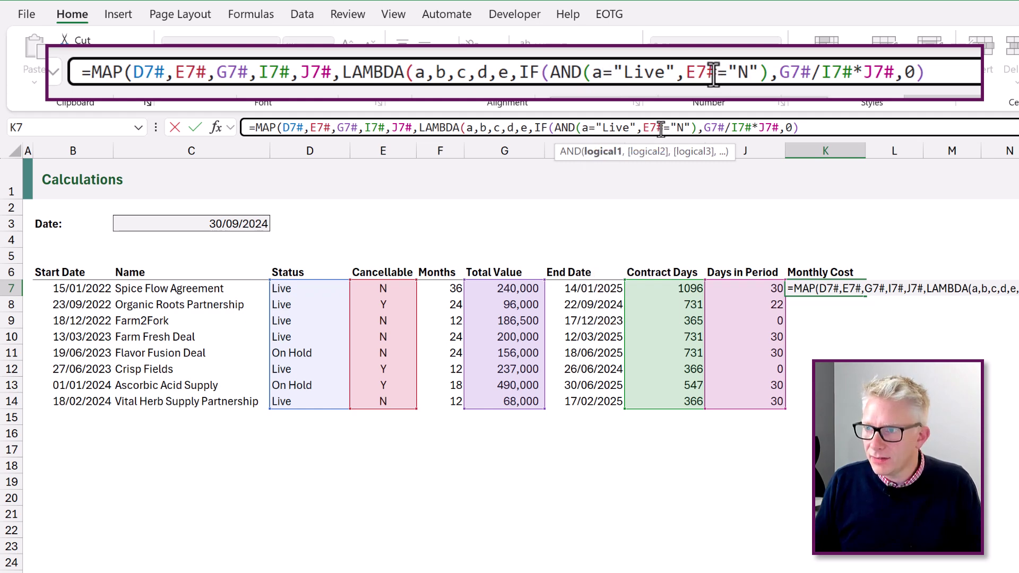
type("b")
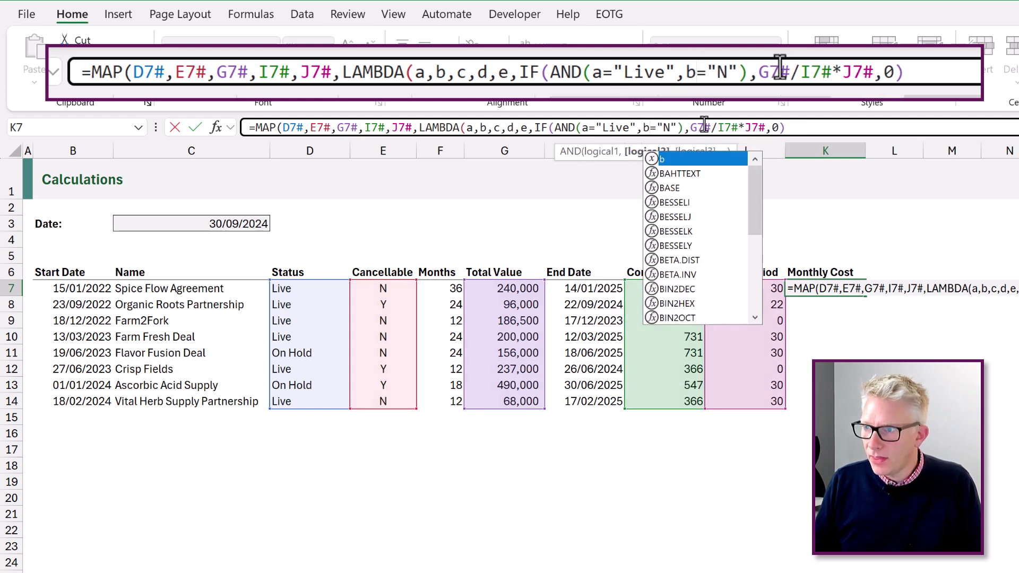
left_click_drag(709, 127, 731, 128)
type("c,d,e")
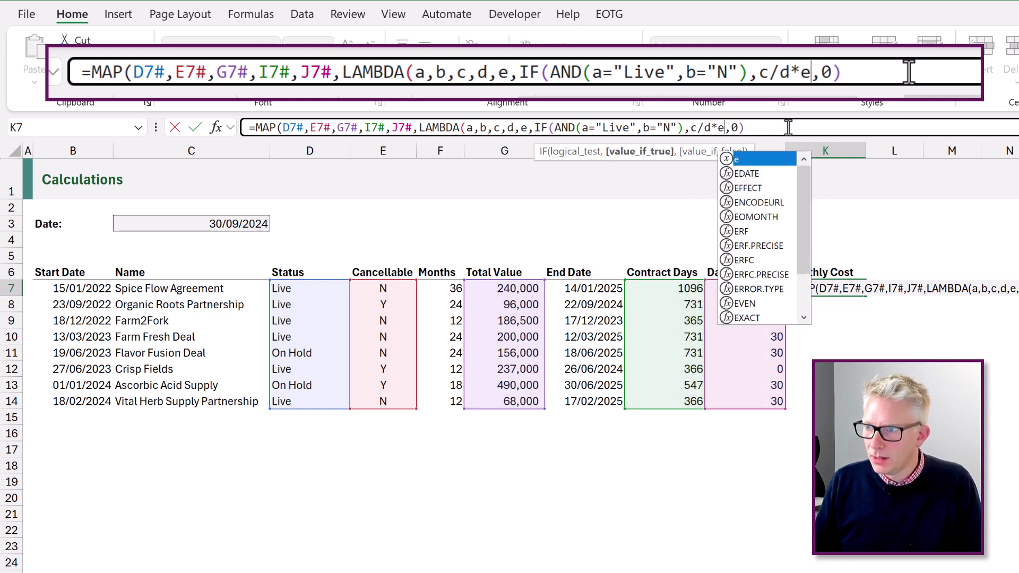
- Close the LAMBDA and MAP functions with two brackets at the end of the K7 formula and enter it
left_click(789, 128)
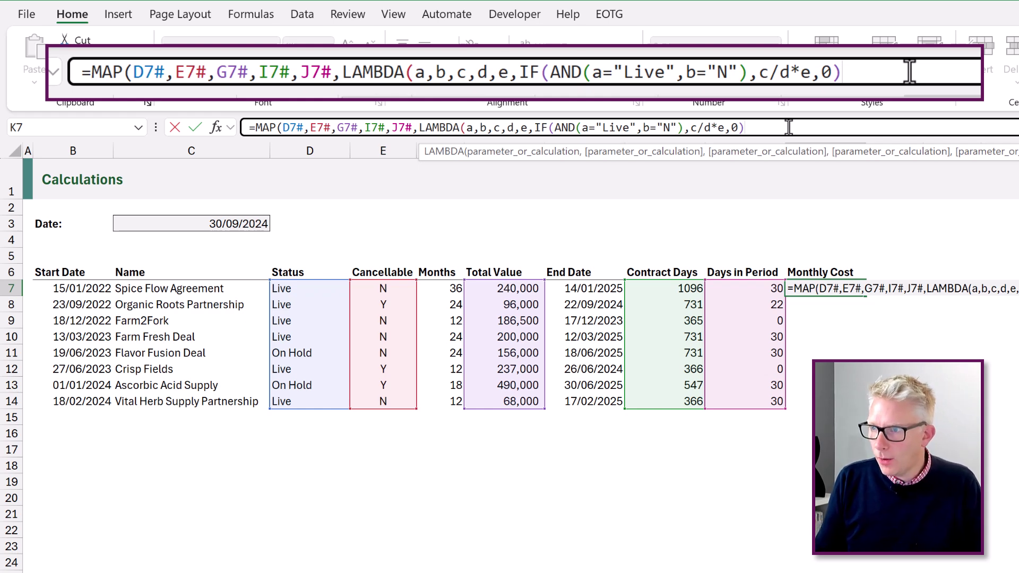
type("))")
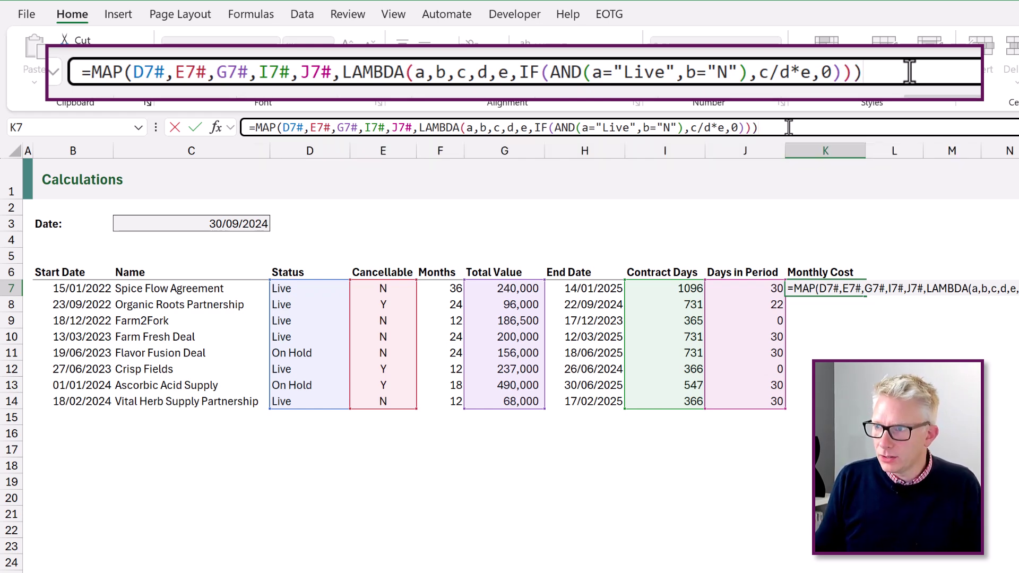
key("ctrl+Return")
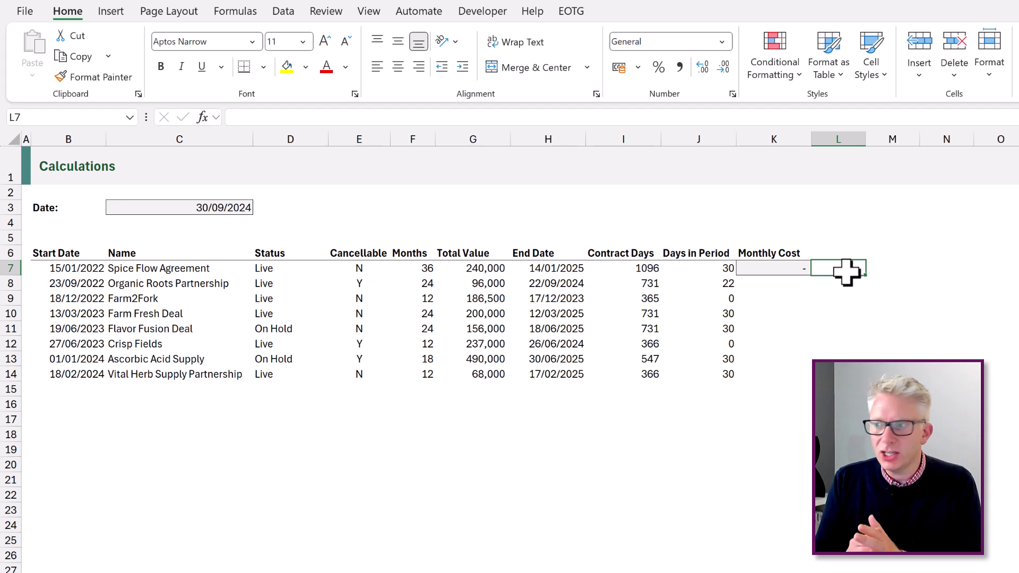
- Enter =D7#="Live" in L7 to test the Status spill row by row
type("=")
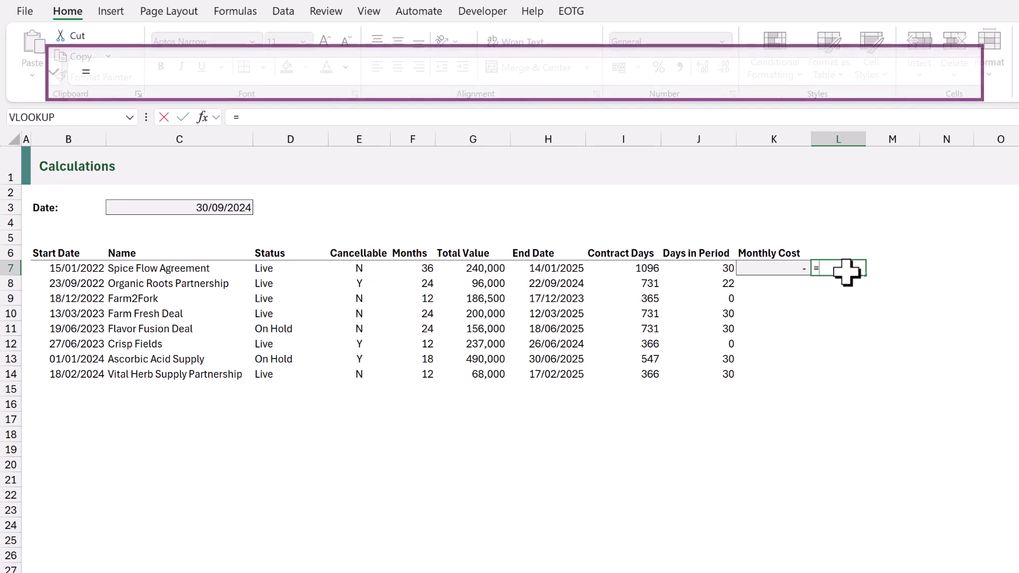
left_click(285, 268)
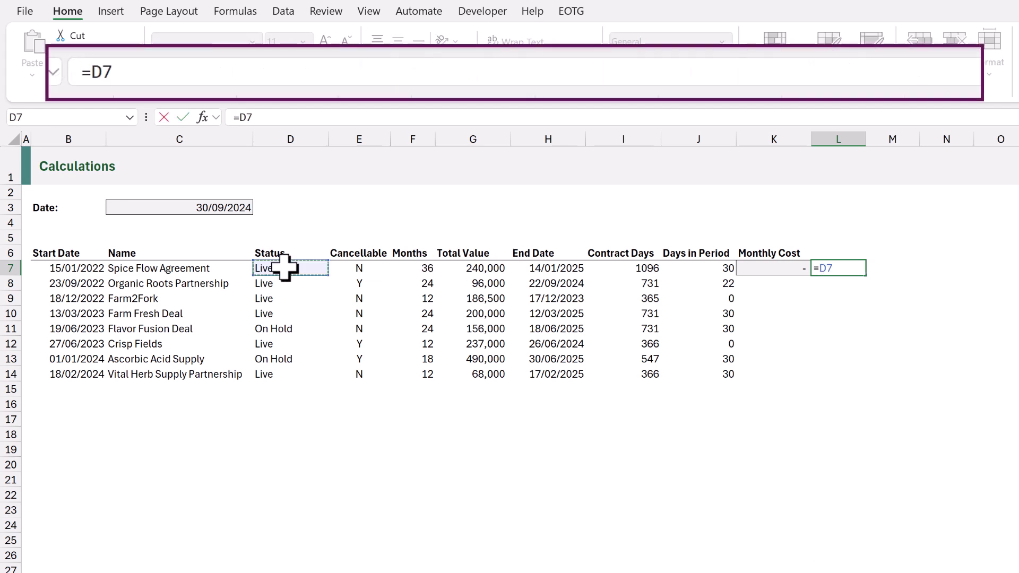
type("#=\"Live\"")
key("ctrl+Return")
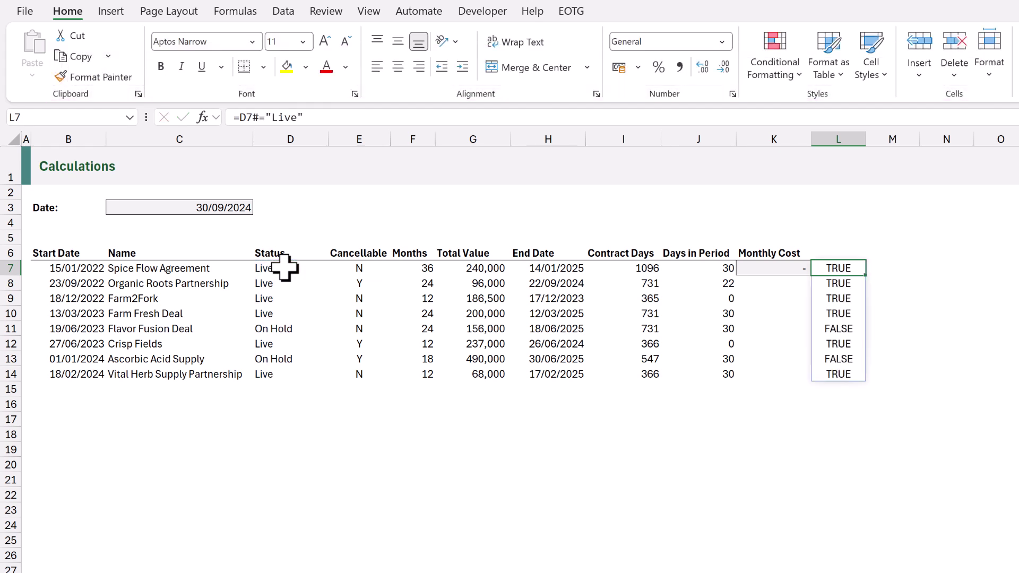
- Enter =E7#="N" in M7 to test the Cancellable spill row by row
key("Right")
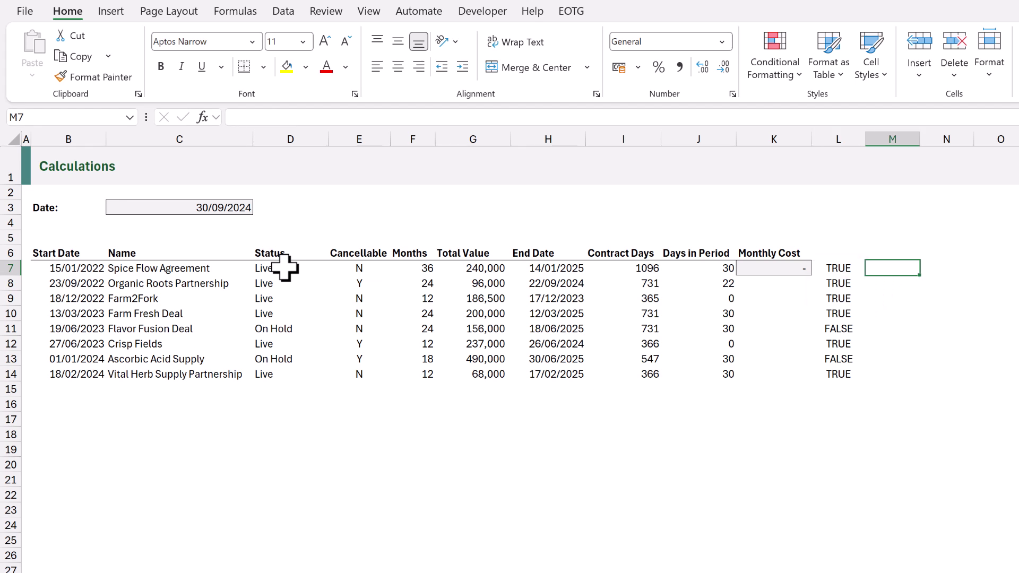
type("=")
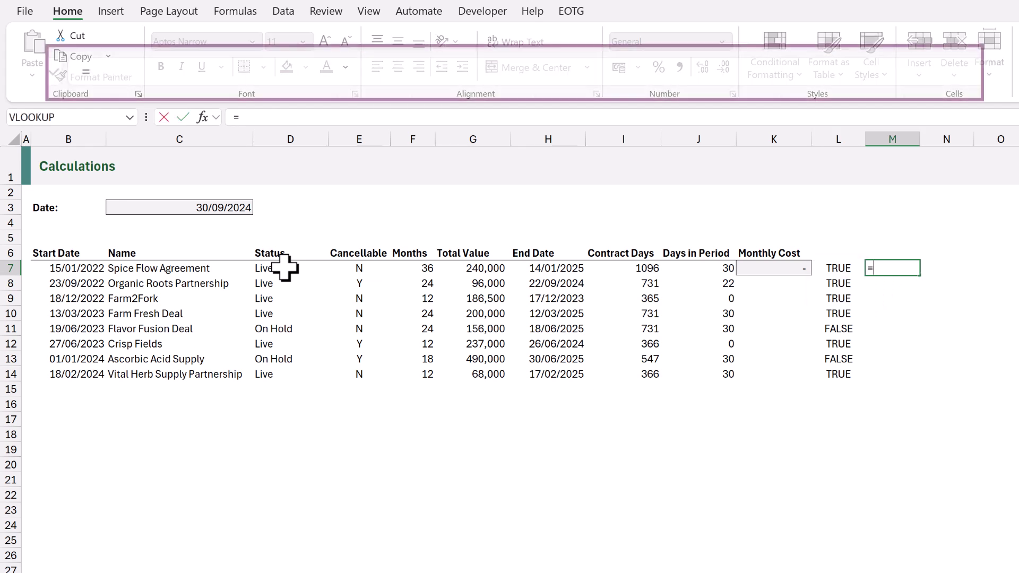
left_click(350, 270)
type("#=\"N")
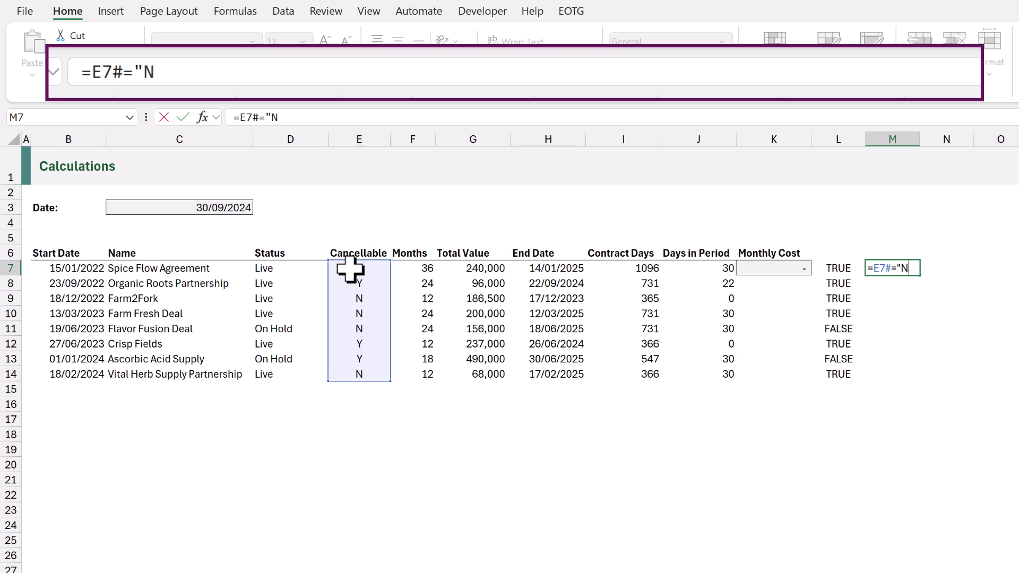
key("ctrl+Return")
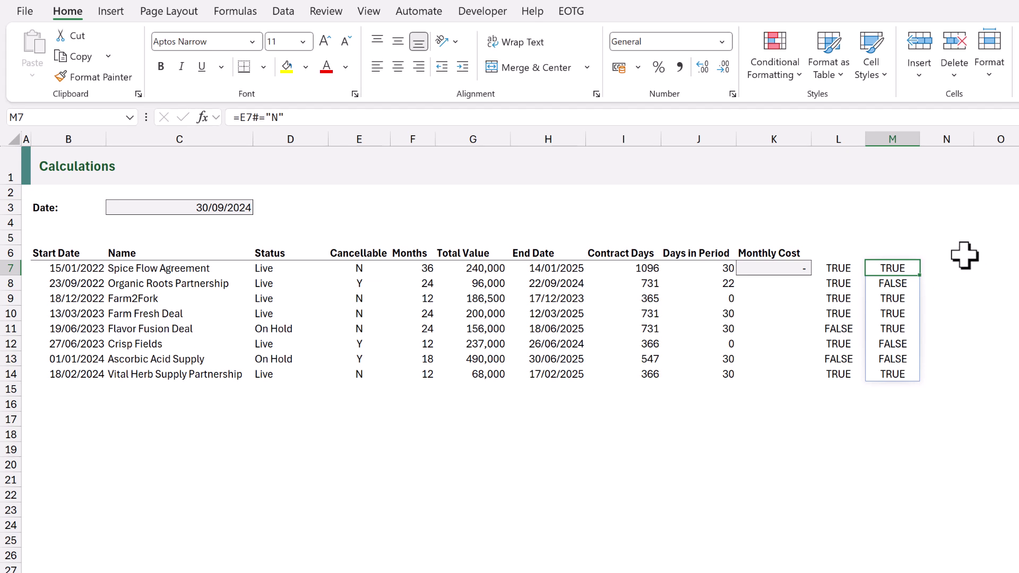
- Multiply the two test spills in N7 with =L7#*M7#
left_click(932, 267)
type("=")
key("Left")
key("Left")
type("#")
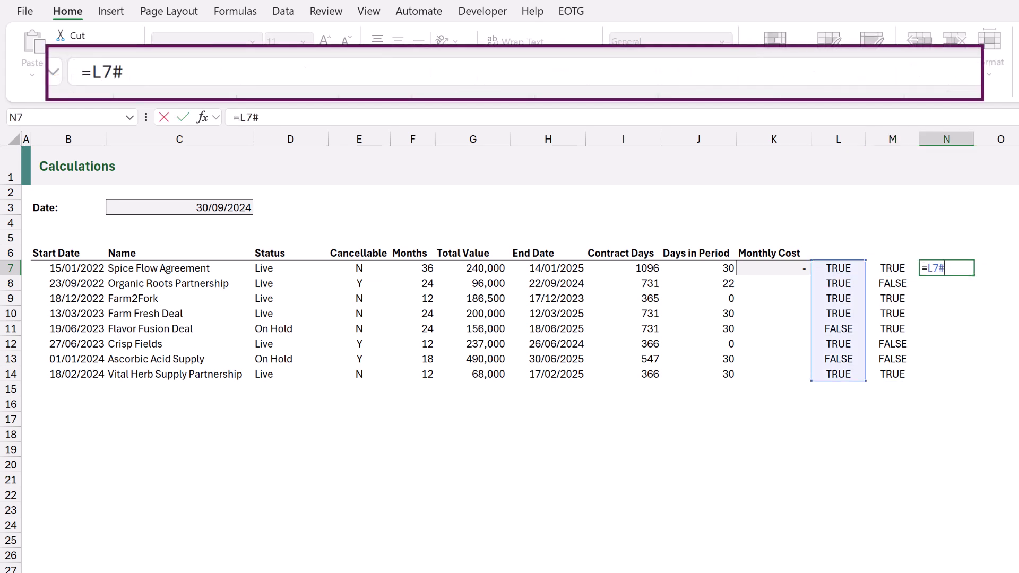
type("*")
key("Left")
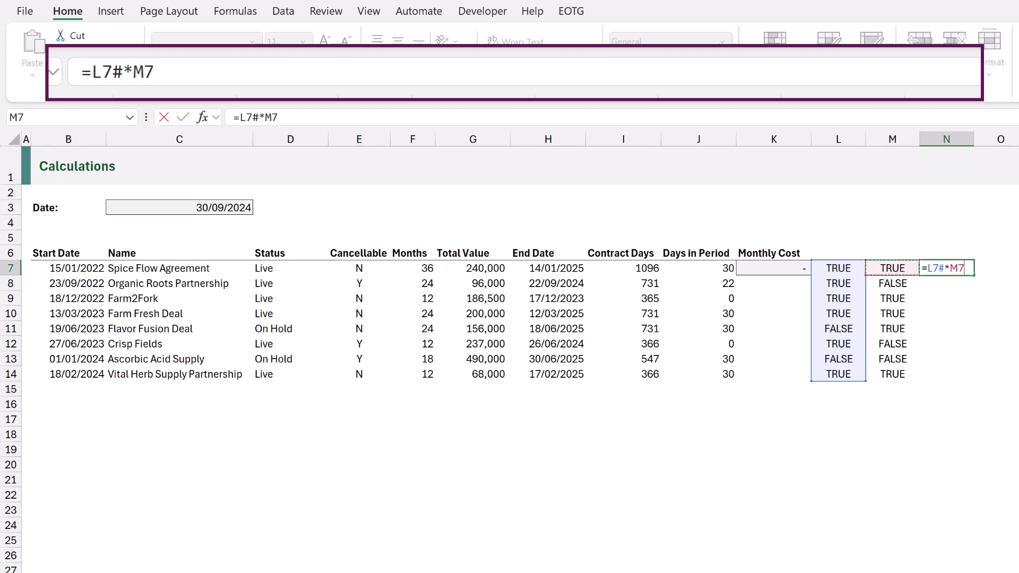
type("#")
key("Return")
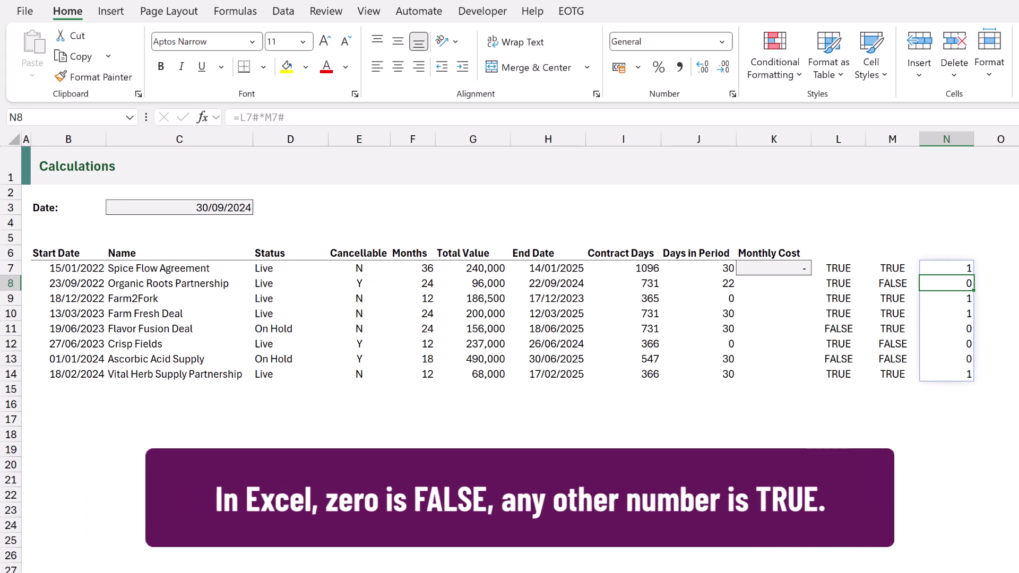
- Delete the helper formulas in N7, M7 and L7
left_click(933, 267)
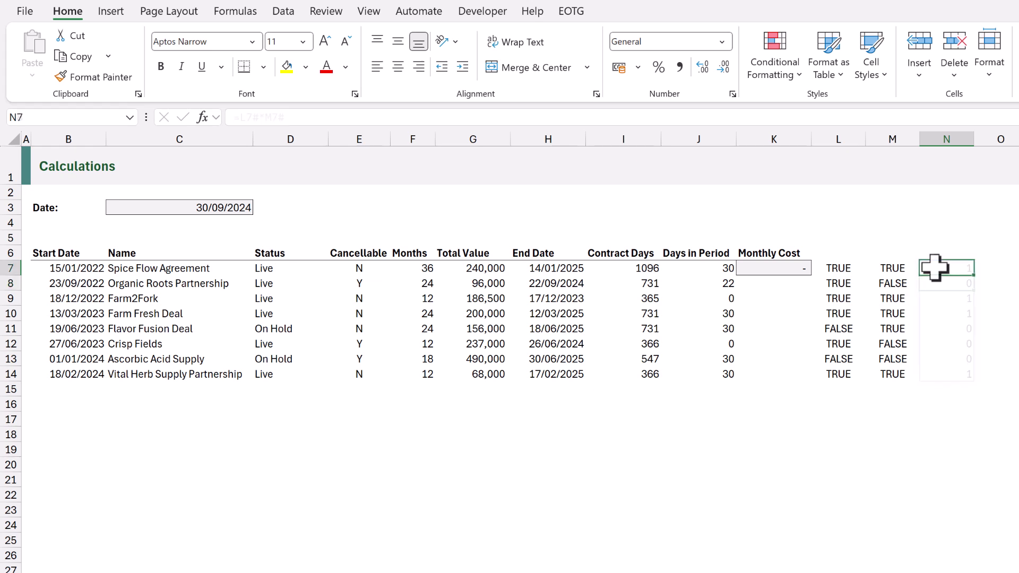
key("Delete")
key("Left")
key("Delete")
key("Left")
key("Delete")
key("Left")
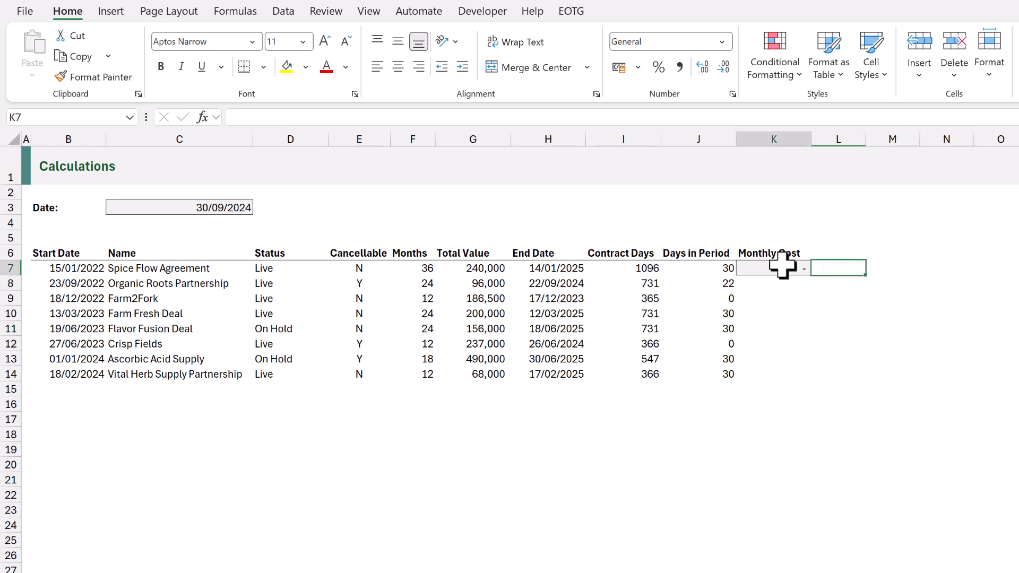
- Remove AND( from the logical test of the IF in the K7 Monthly Cost formula
double_click(782, 267)
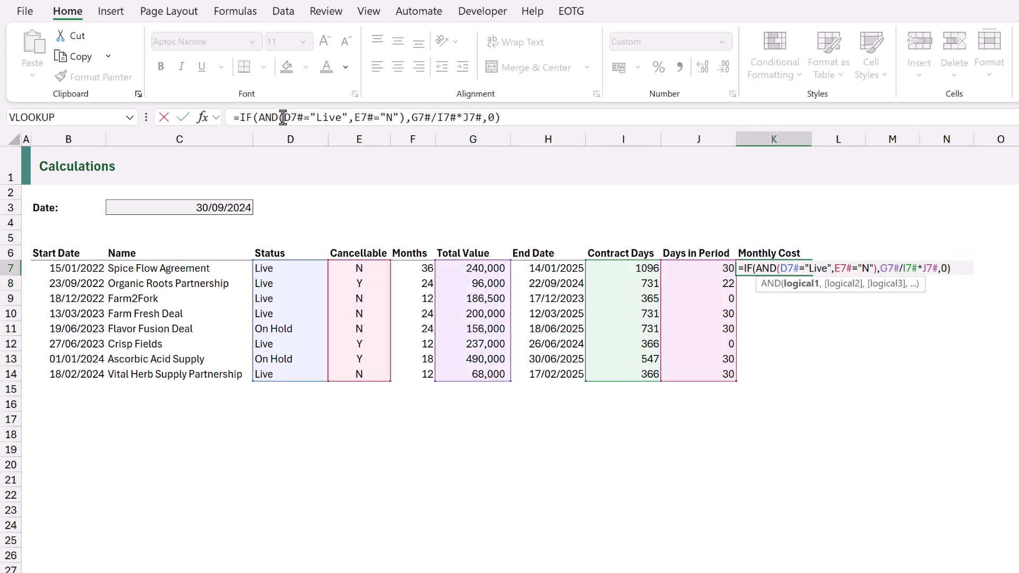
left_click(281, 116)
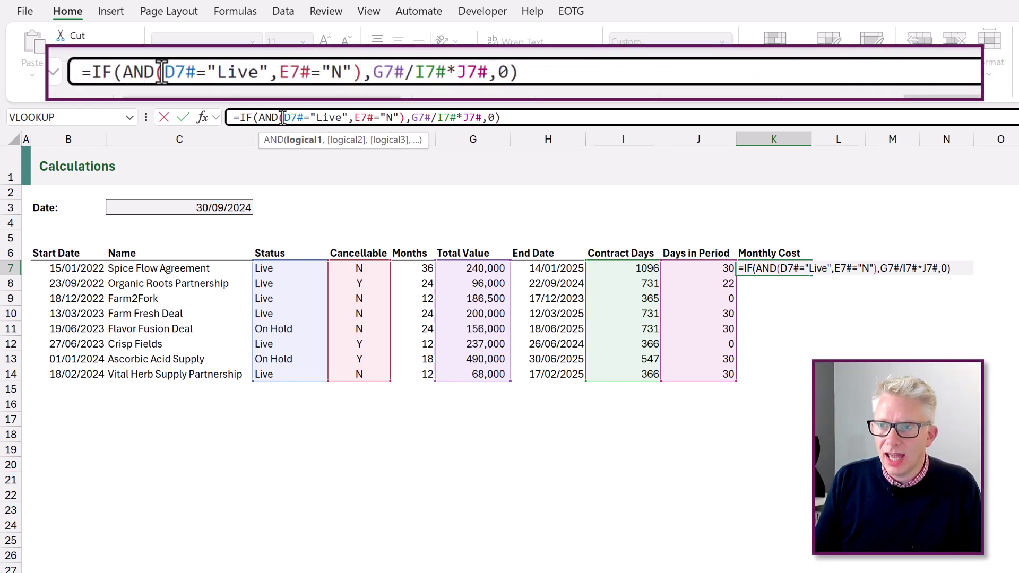
key("BackSpace")
key("BackSpace")
key("BackSpace")
key("BackSpace")
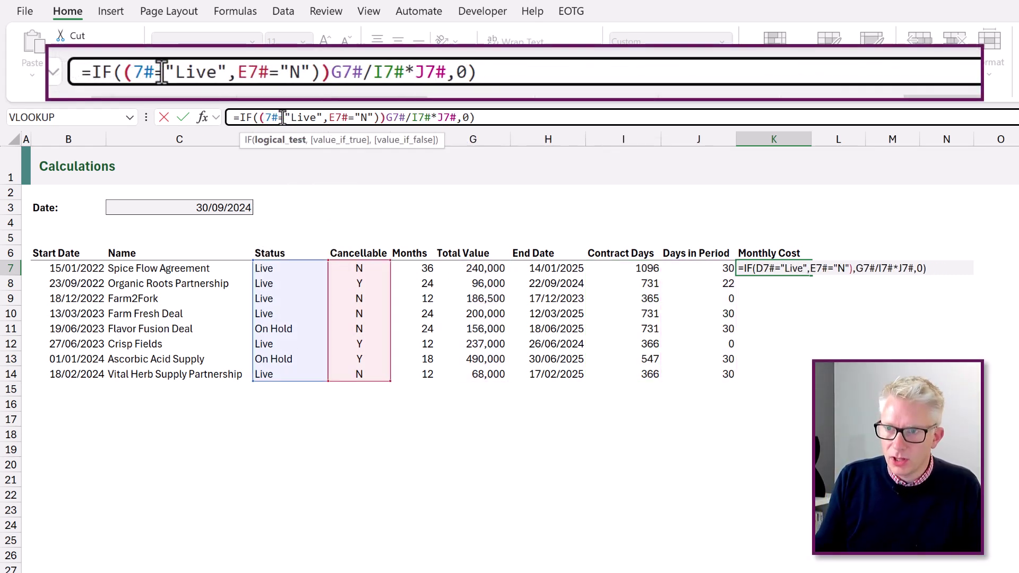
- Enclose the D7#="Live" condition of the K7 formula in its own brackets
type("(")
key("Right")
key("Right")
key("Right")
key("Right")
key("Right")
key("Right")
key("Right")
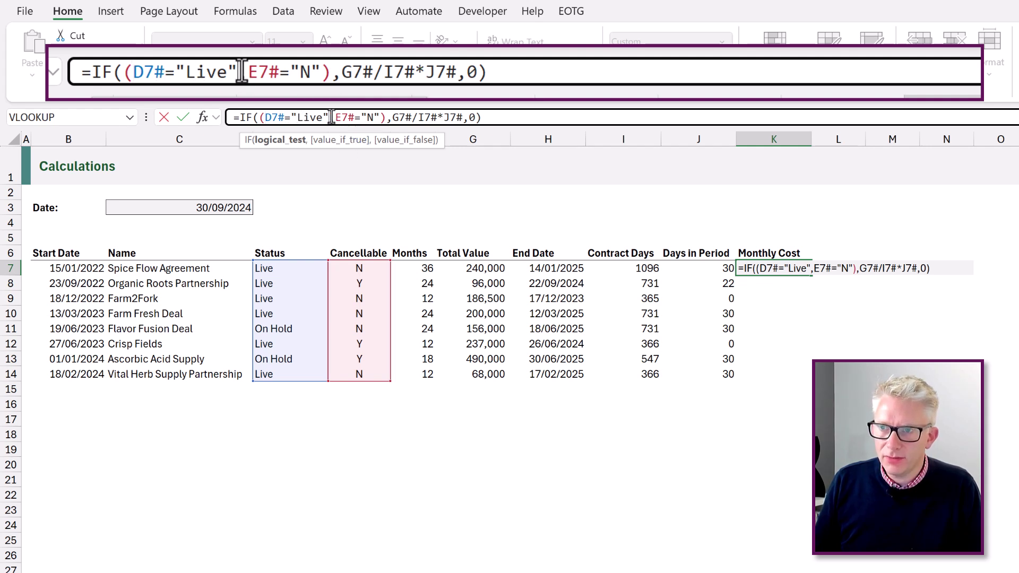
type(")")
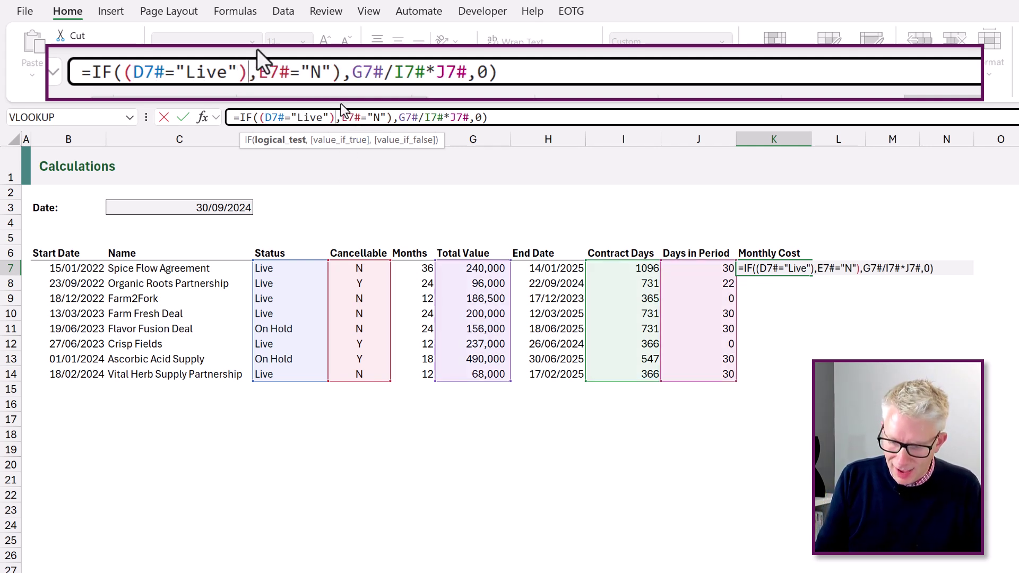
- Replace the comma between the conditions with *, bracket E7#="N", and enter =IF((D7#="Live")*(E7#="N"),G7#/I7#*J7#,0) in K7
key("Delete")
type("*")
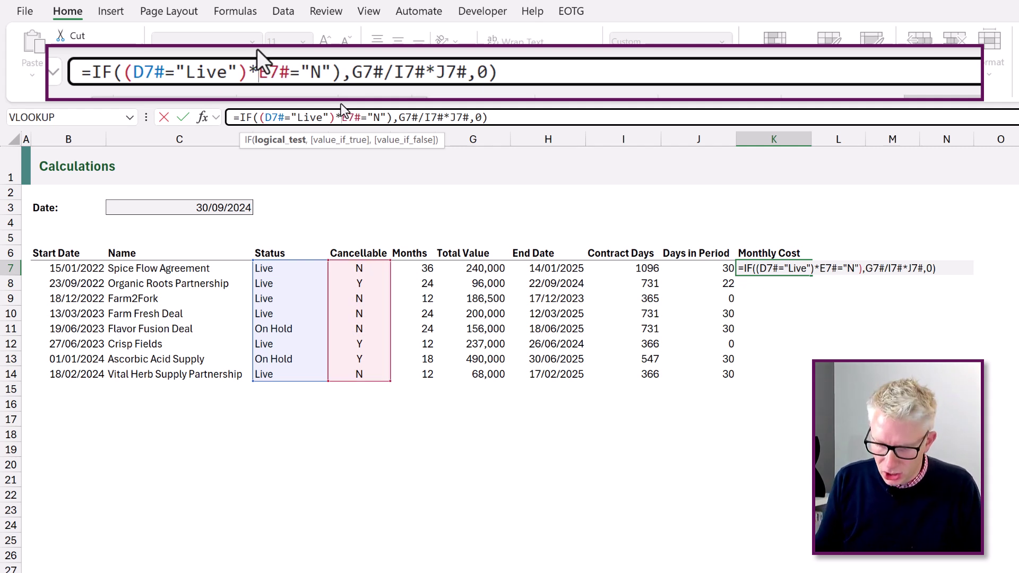
type("(")
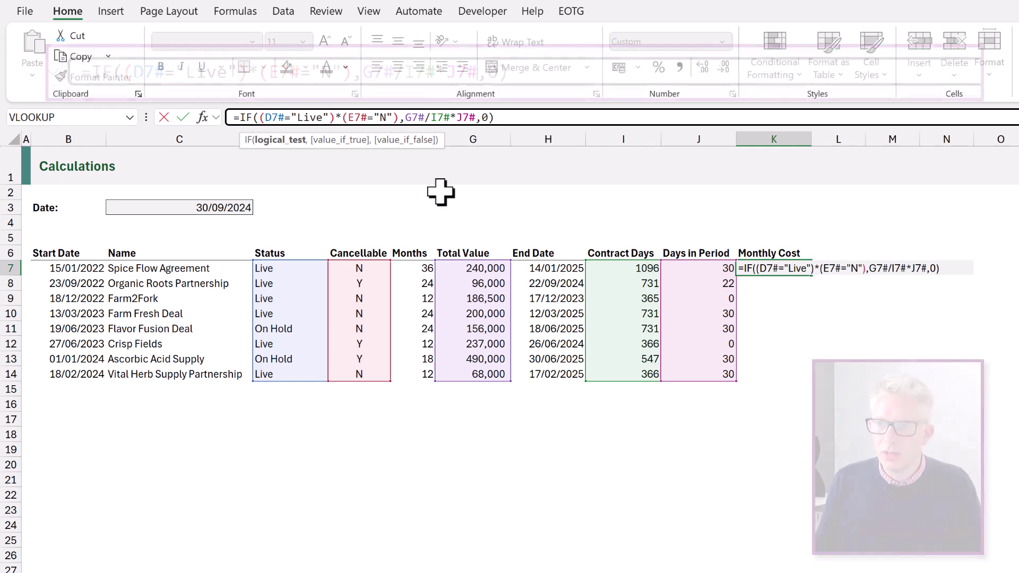
key("ctrl+Return")
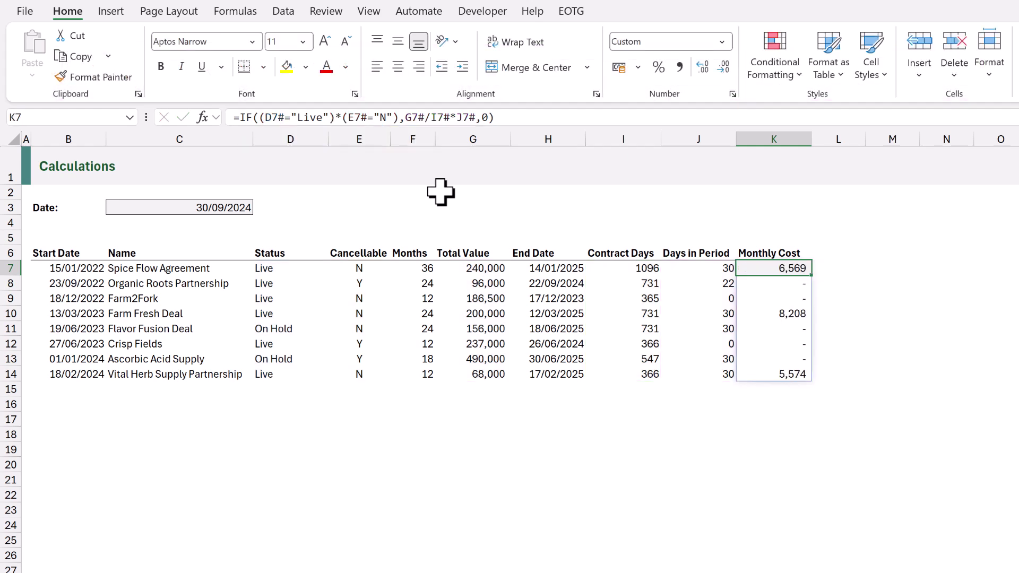